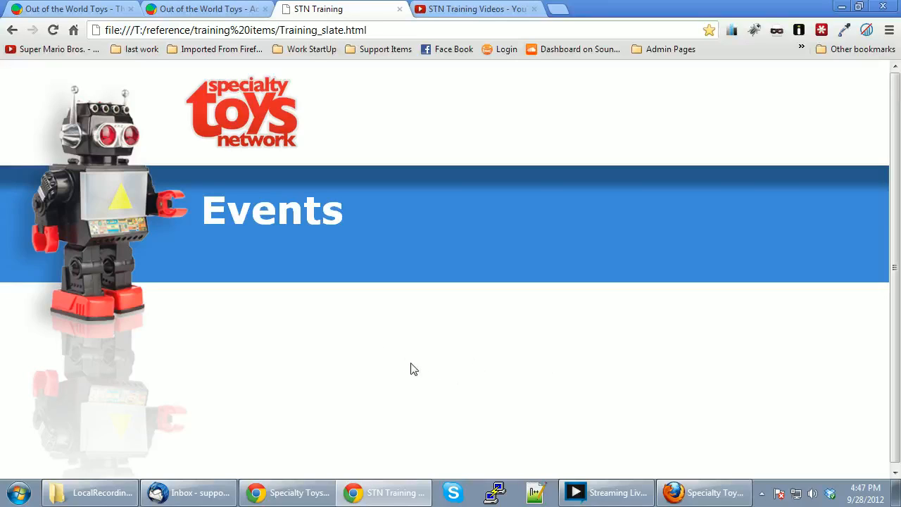
Bring up the Out of the World Toys homepage at training.stoysnet.com in Chrome.
{"action": "left_click", "coordinate": [93, 9]}
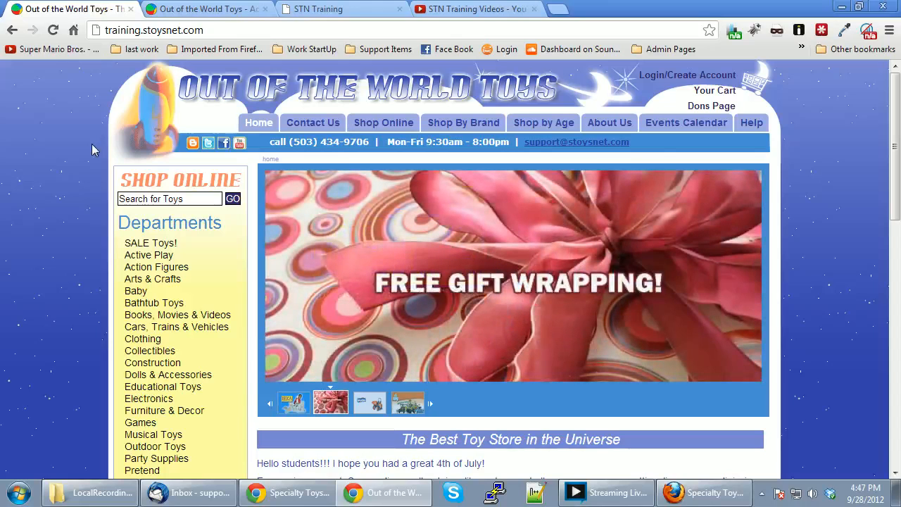
Preview September 2012's calendar entries and open the Banners, Events and Newsletters event details.
{"action": "left_click", "coordinate": [683, 125]}
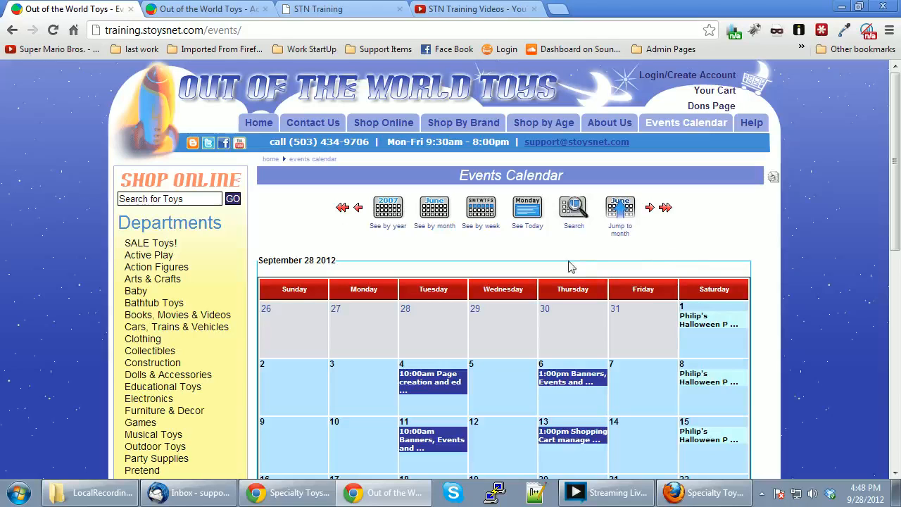
{"action": "scroll", "coordinate": [456, 246], "scroll_direction": "down", "scroll_amount": 2}
{"action": "scroll", "coordinate": [455, 247], "scroll_direction": "up", "scroll_amount": 1}
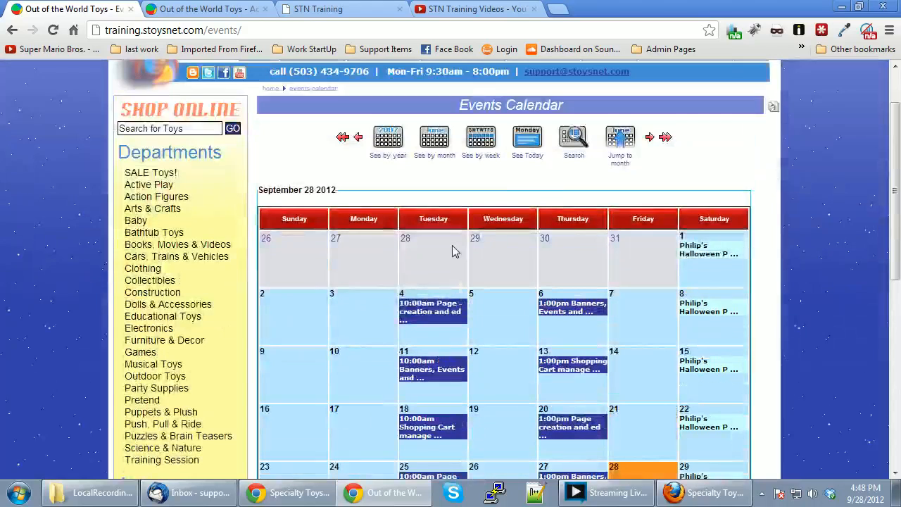
{"action": "mouse_move", "coordinate": [574, 309]}
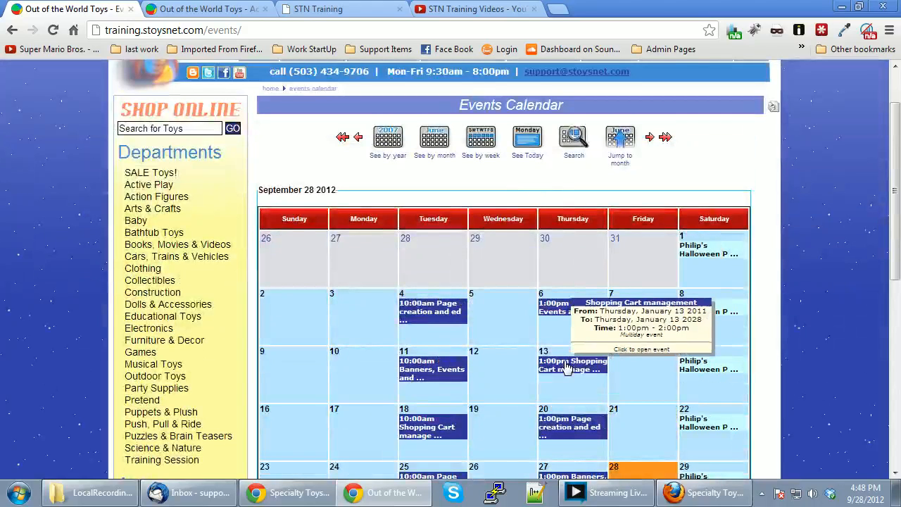
{"action": "mouse_move", "coordinate": [431, 310]}
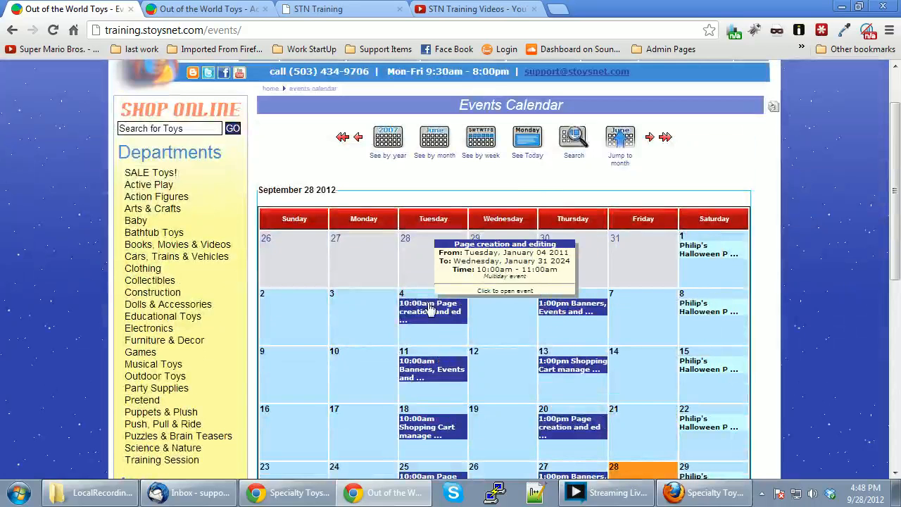
{"action": "left_click", "coordinate": [581, 305]}
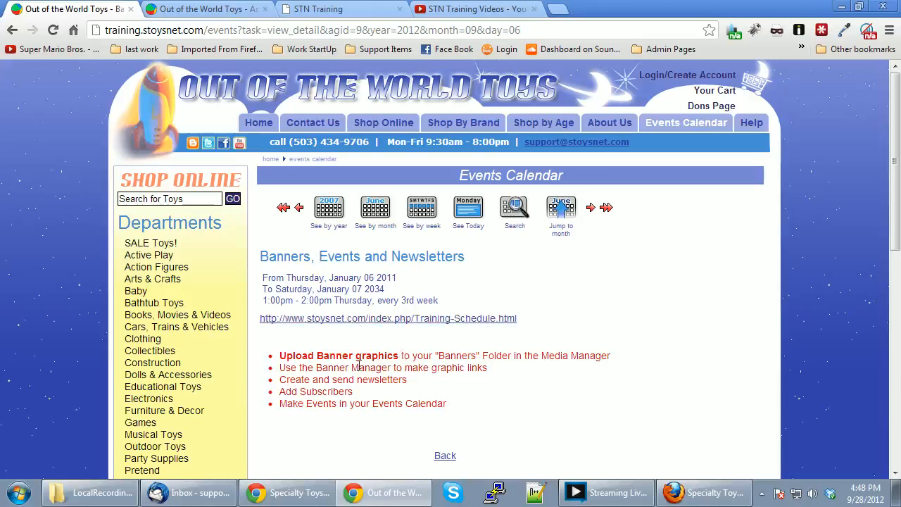
Check the calendar's today, week and month views, then switch to the administrator Control Panel.
{"action": "scroll", "coordinate": [357, 374], "scroll_direction": "down", "scroll_amount": 2}
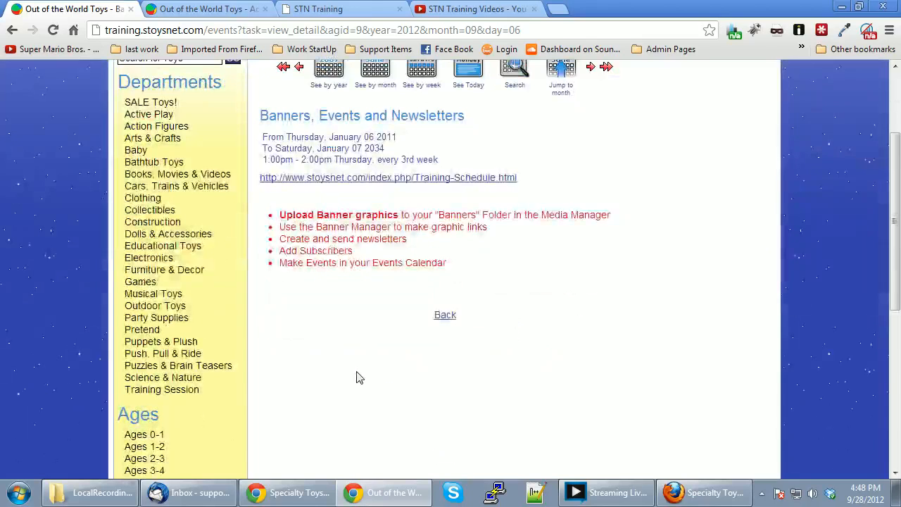
{"action": "scroll", "coordinate": [358, 374], "scroll_direction": "up", "scroll_amount": 1}
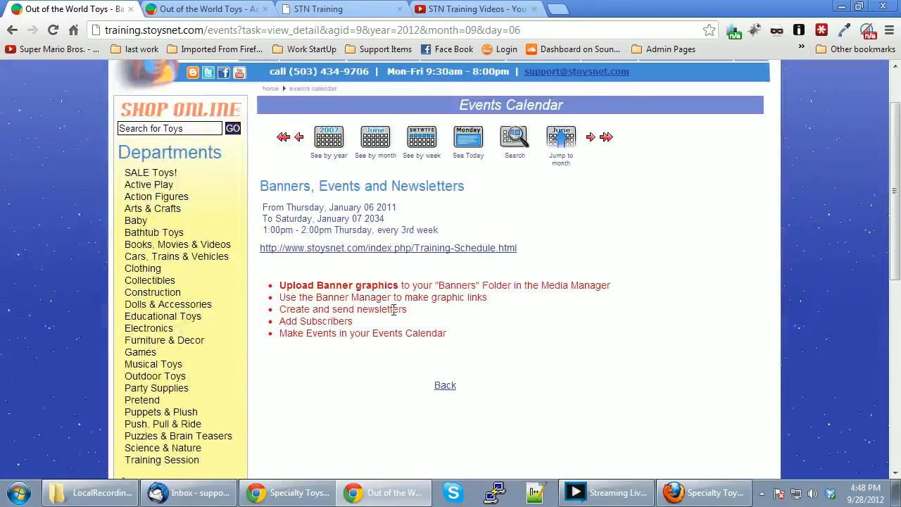
{"action": "scroll", "coordinate": [394, 309], "scroll_direction": "up", "scroll_amount": 1}
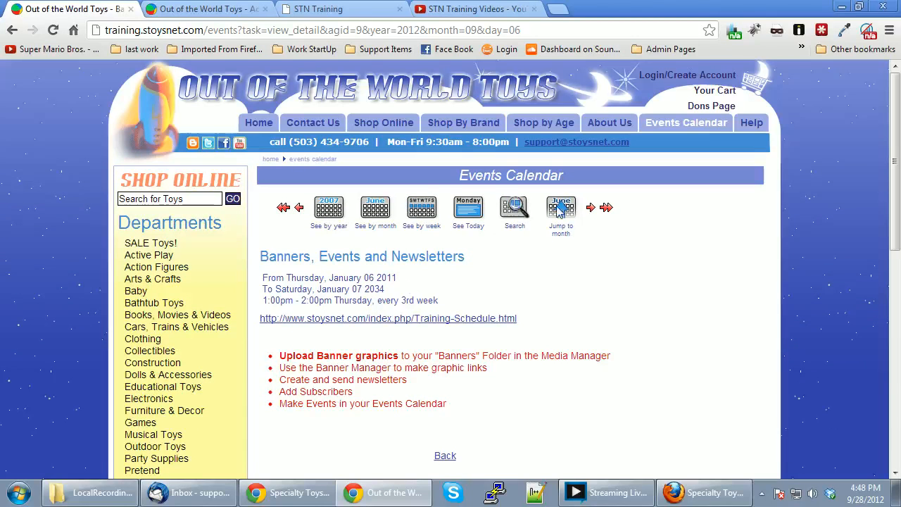
{"action": "left_click", "coordinate": [470, 209]}
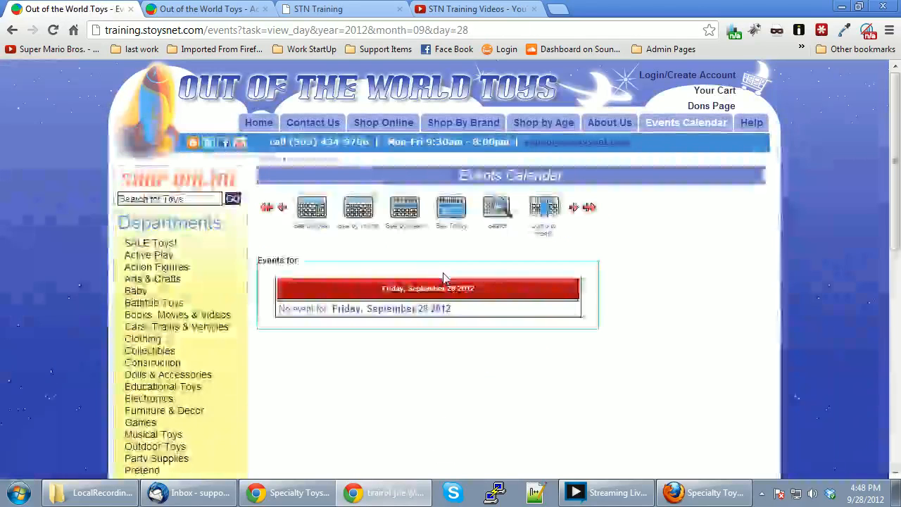
{"action": "left_click", "coordinate": [407, 211]}
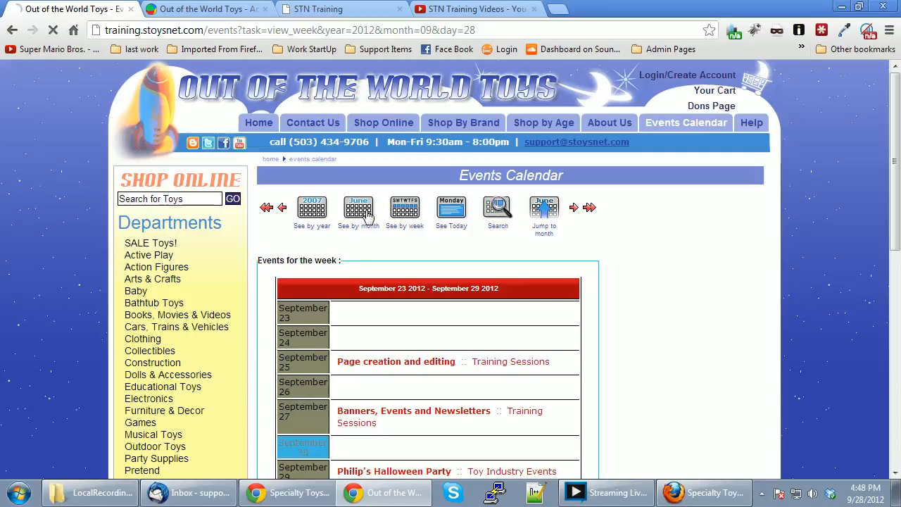
{"action": "left_click", "coordinate": [368, 212]}
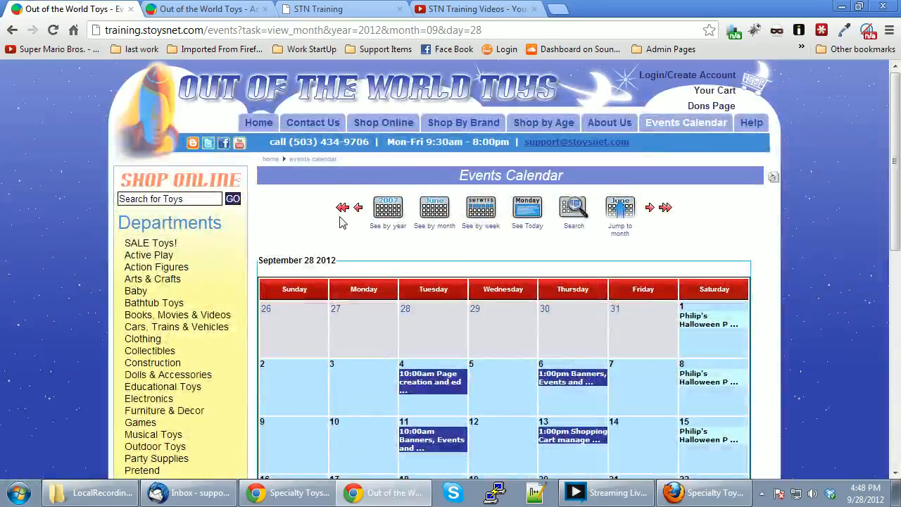
{"action": "left_click", "coordinate": [221, 11]}
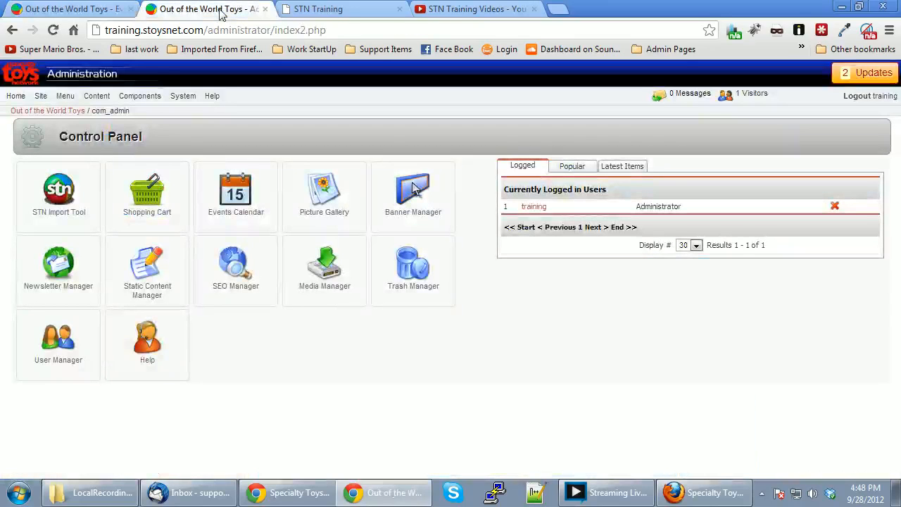
Open the Events Calendar manager from the Joomla Control Panel.
{"action": "left_click_drag", "start_coordinate": [203, 30], "coordinate": [108, 31]}
{"action": "left_click_drag", "start_coordinate": [208, 30], "coordinate": [272, 30]}
{"action": "left_click", "coordinate": [365, 32]}
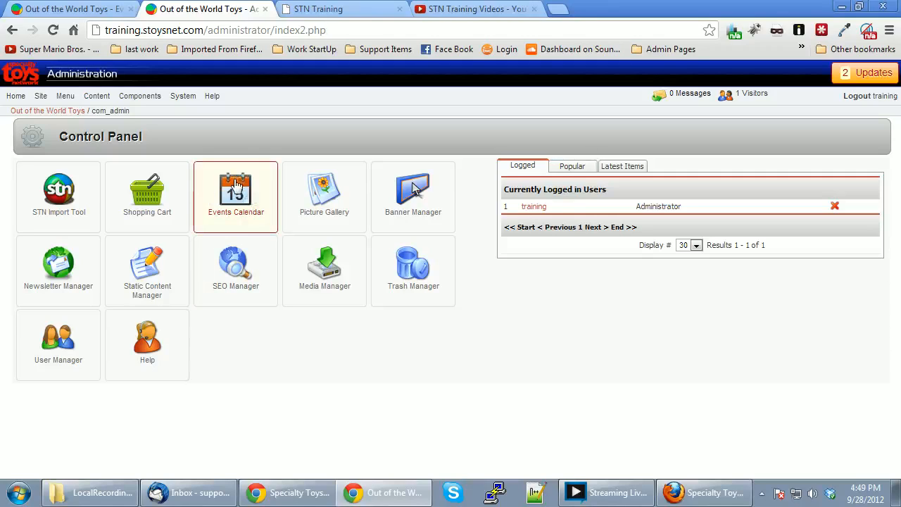
{"action": "mouse_move", "coordinate": [136, 97]}
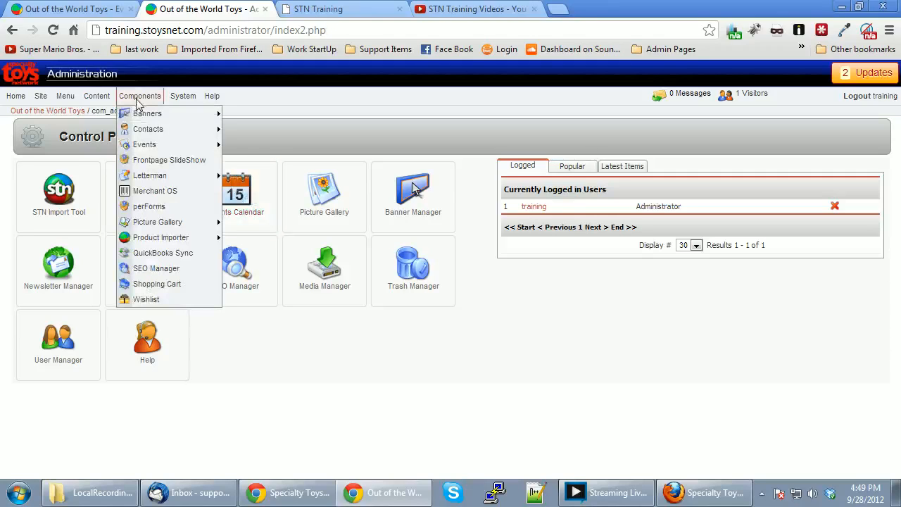
{"action": "mouse_move", "coordinate": [149, 148]}
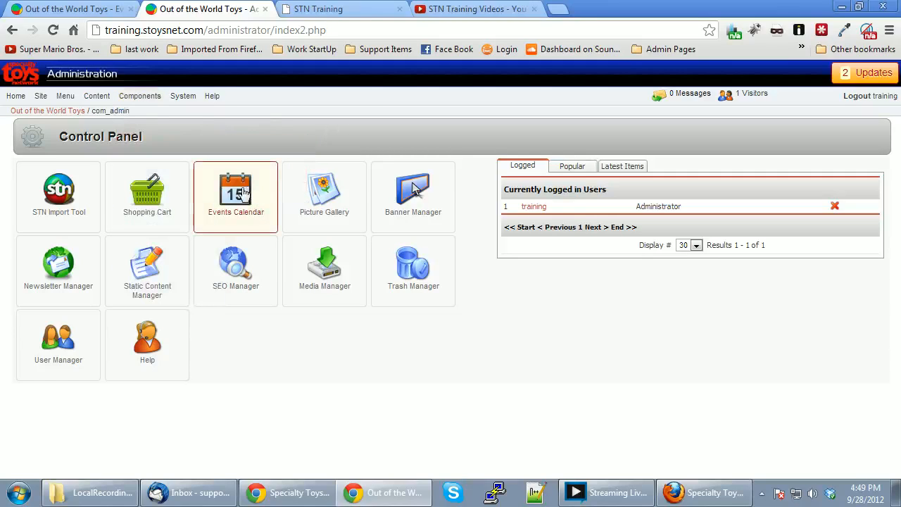
{"action": "left_click", "coordinate": [245, 191]}
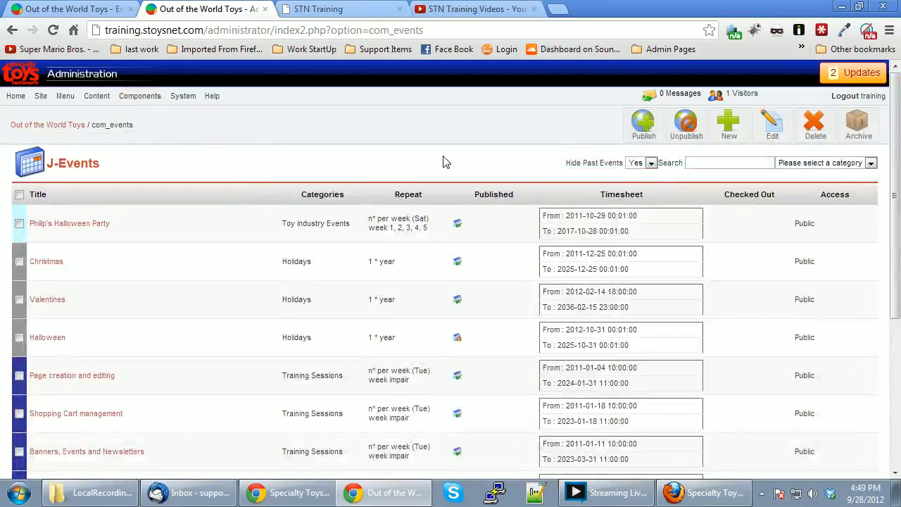
Pick the Halloween Party event from the list of 10 events for editing.
{"action": "scroll", "coordinate": [426, 183], "scroll_direction": "down", "scroll_amount": 4}
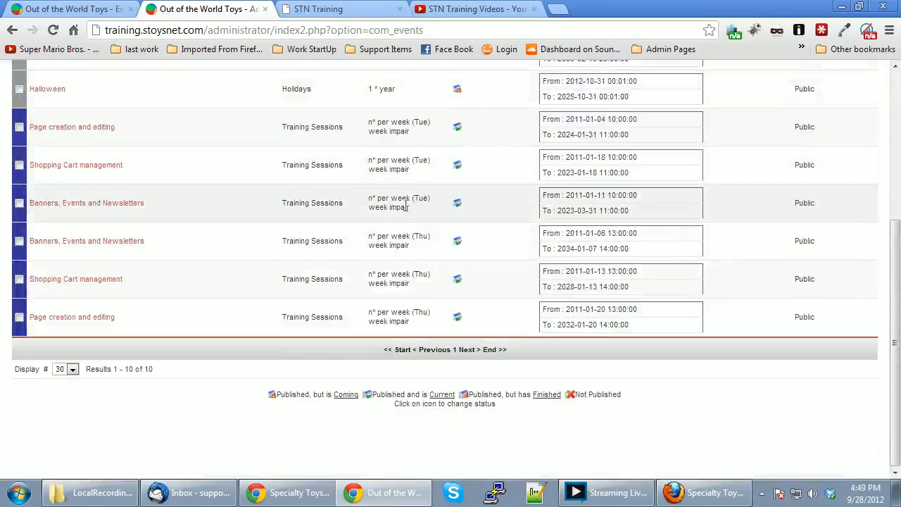
{"action": "scroll", "coordinate": [392, 233], "scroll_direction": "up", "scroll_amount": 4}
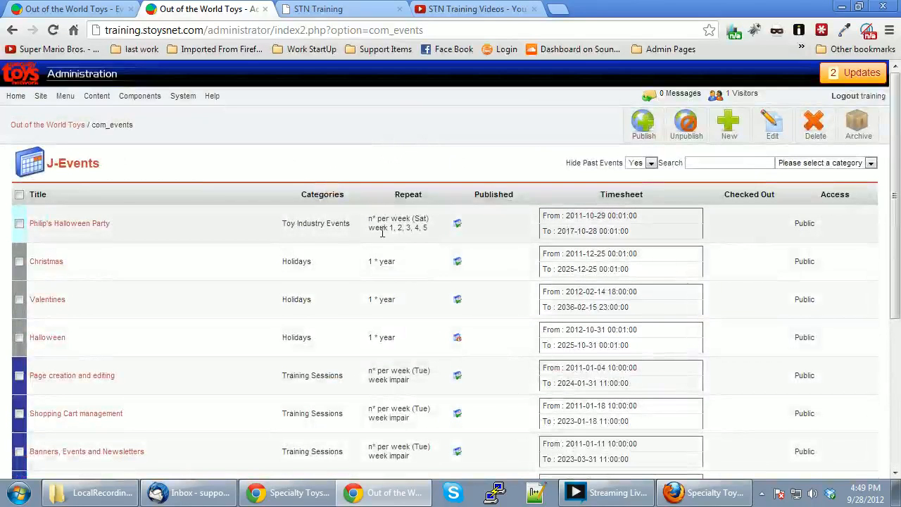
{"action": "left_click", "coordinate": [102, 224]}
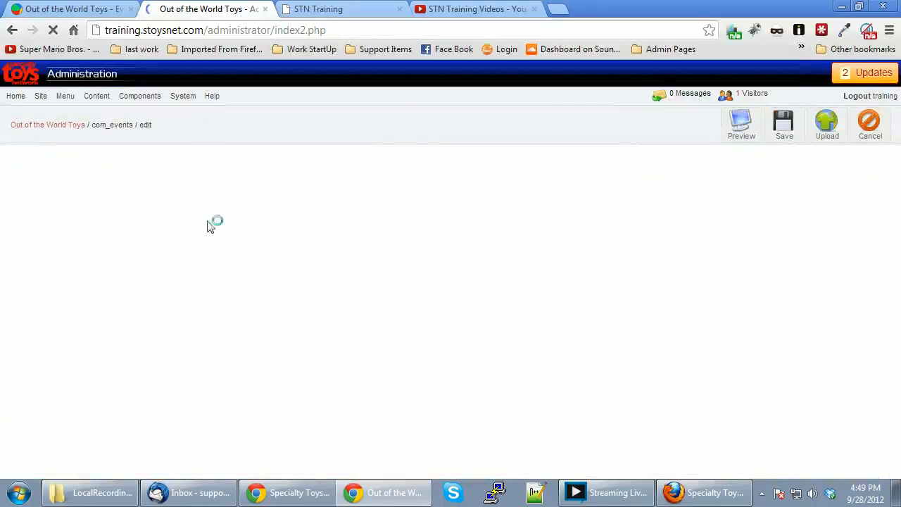
Look over the Halloween Party's activity text, then bring up its calendar repeat settings.
{"action": "left_click", "coordinate": [342, 379]}
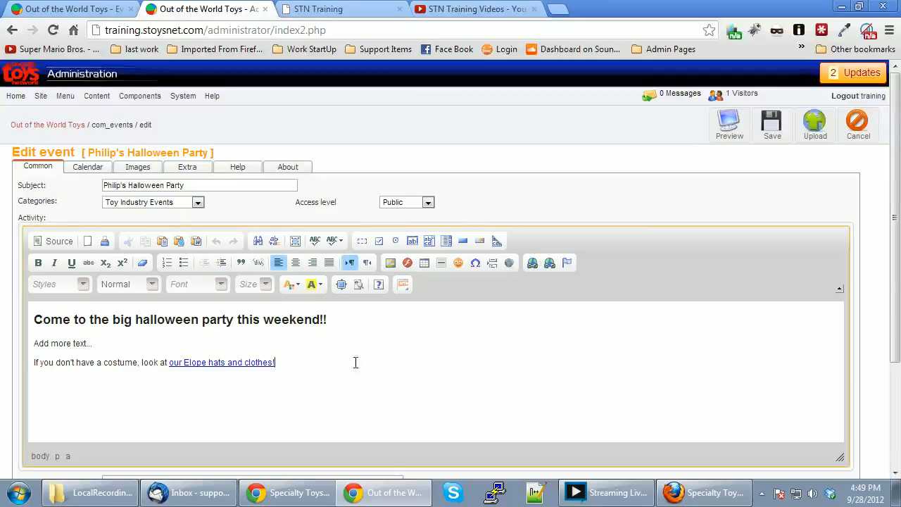
{"action": "left_click_drag", "start_coordinate": [43, 320], "coordinate": [74, 347]}
{"action": "left_click", "coordinate": [117, 328]}
{"action": "left_click", "coordinate": [74, 346]}
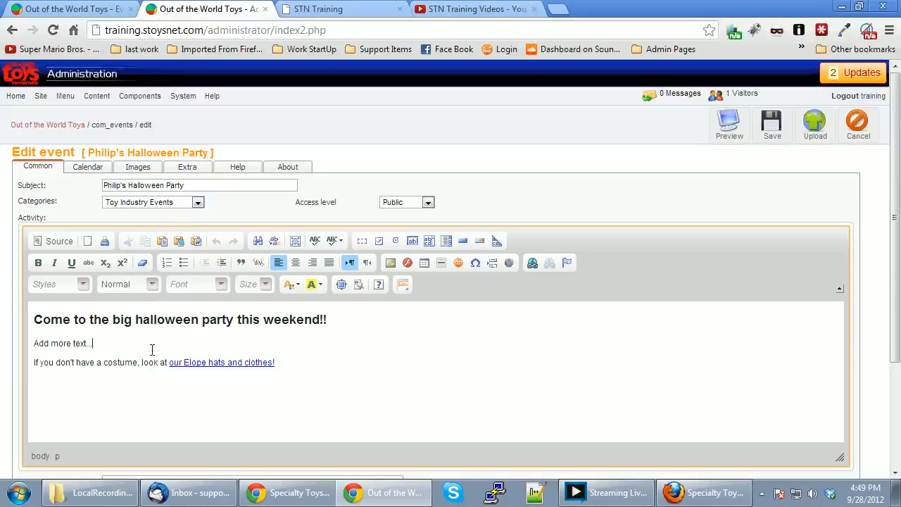
{"action": "left_click", "coordinate": [91, 169]}
Set the Halloween Party to repeat once per year by day number.
{"action": "scroll", "coordinate": [219, 207], "scroll_direction": "down", "scroll_amount": 2}
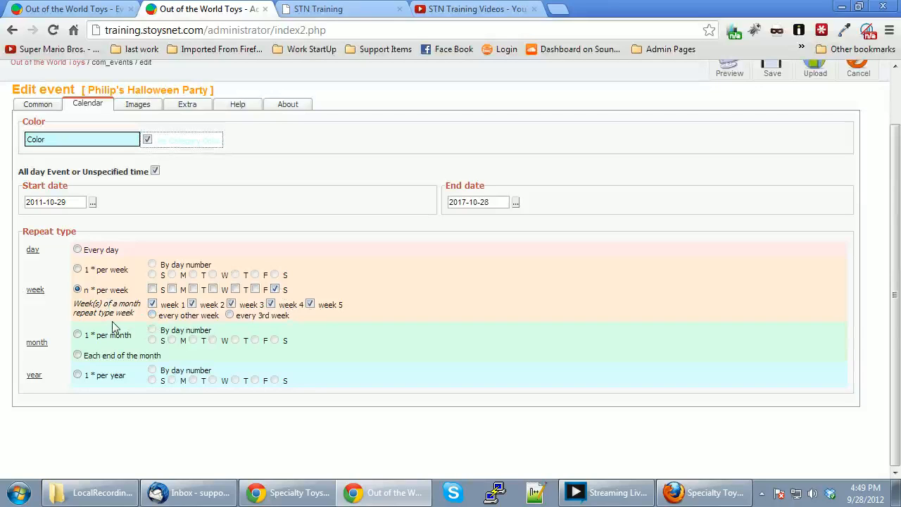
{"action": "left_click", "coordinate": [78, 335]}
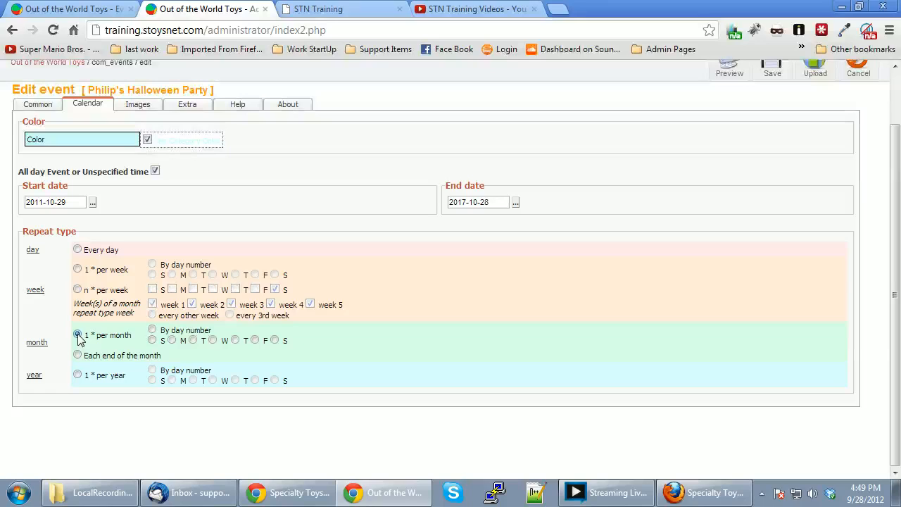
{"action": "left_click", "coordinate": [79, 375]}
{"action": "left_click", "coordinate": [152, 371]}
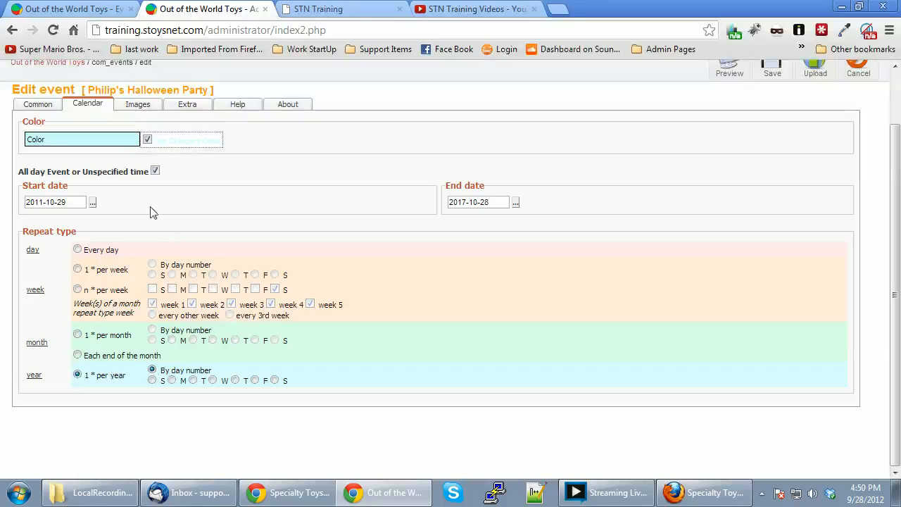
Set the start date to 2011-10-31 and the end date to 2030-10-31.
{"action": "left_click", "coordinate": [92, 204]}
{"action": "left_click", "coordinate": [58, 313]}
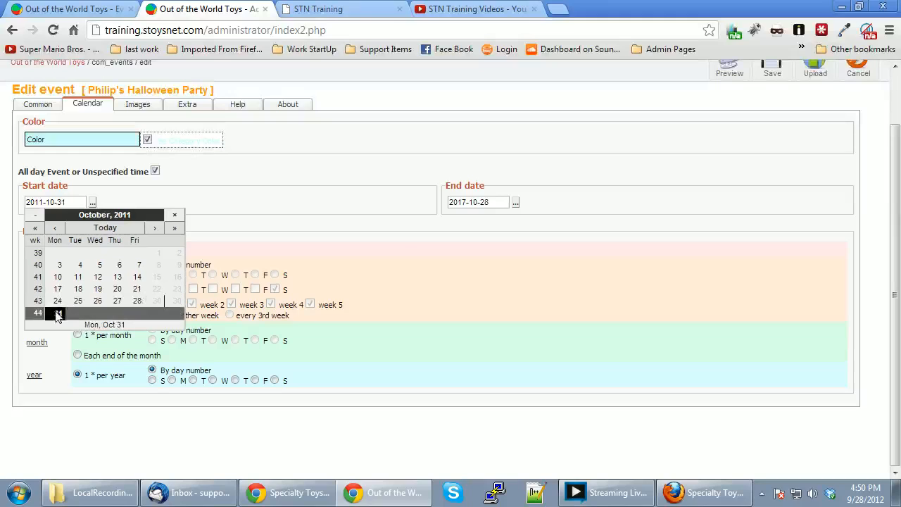
{"action": "left_click", "coordinate": [522, 222]}
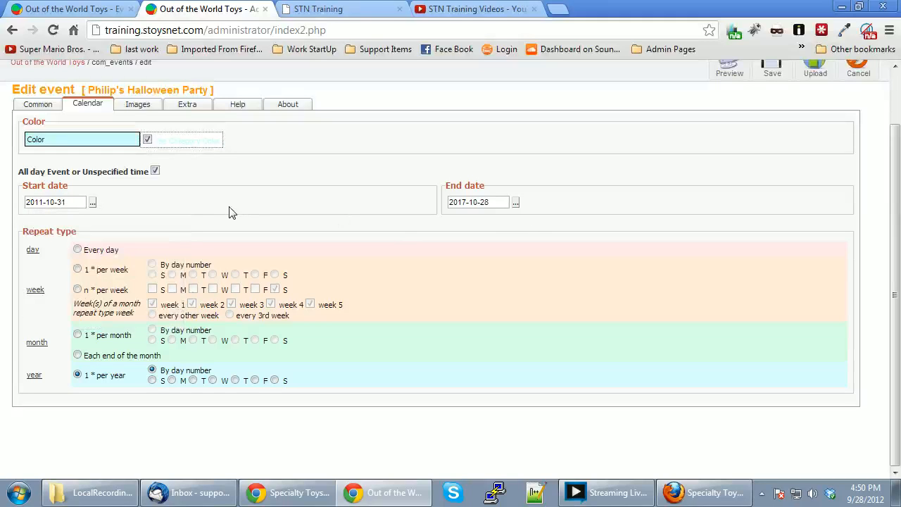
{"action": "left_click", "coordinate": [516, 203]}
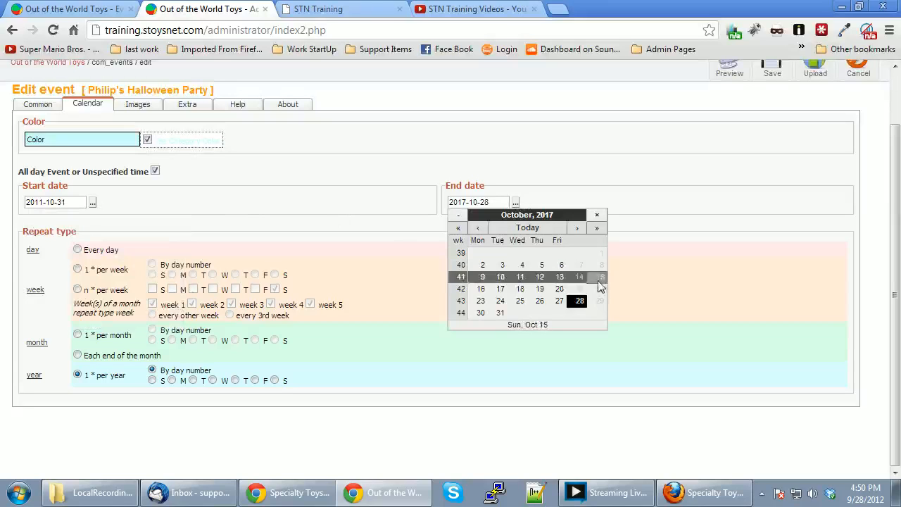
{"action": "left_click", "coordinate": [499, 313]}
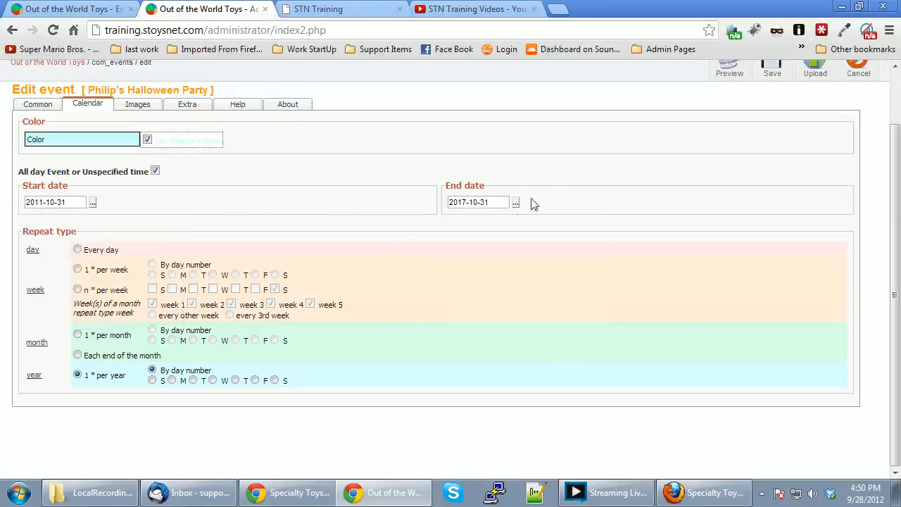
{"action": "mouse_move", "coordinate": [469, 202]}
{"action": "left_mouse_down"}
{"action": "mouse_move", "coordinate": [445, 202]}
{"action": "mouse_move", "coordinate": [463, 202]}
{"action": "left_mouse_up"}
{"action": "left_click", "coordinate": [569, 202]}
{"action": "type", "text": "30"}
{"action": "left_click", "coordinate": [579, 195]}
{"action": "scroll", "coordinate": [762, 183], "scroll_direction": "up", "scroll_amount": 1}
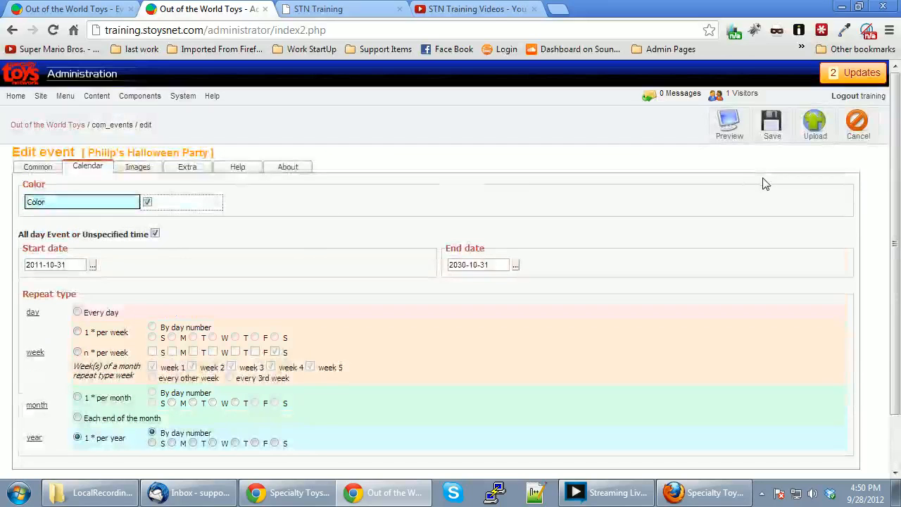
Save the Halloween Party changes and return to the public Events Calendar page.
{"action": "left_click", "coordinate": [769, 128]}
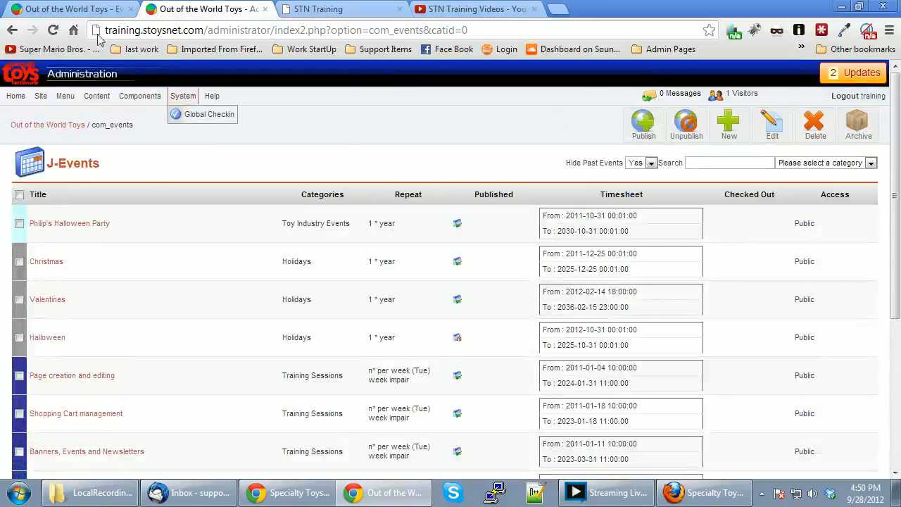
{"action": "left_click", "coordinate": [71, 10]}
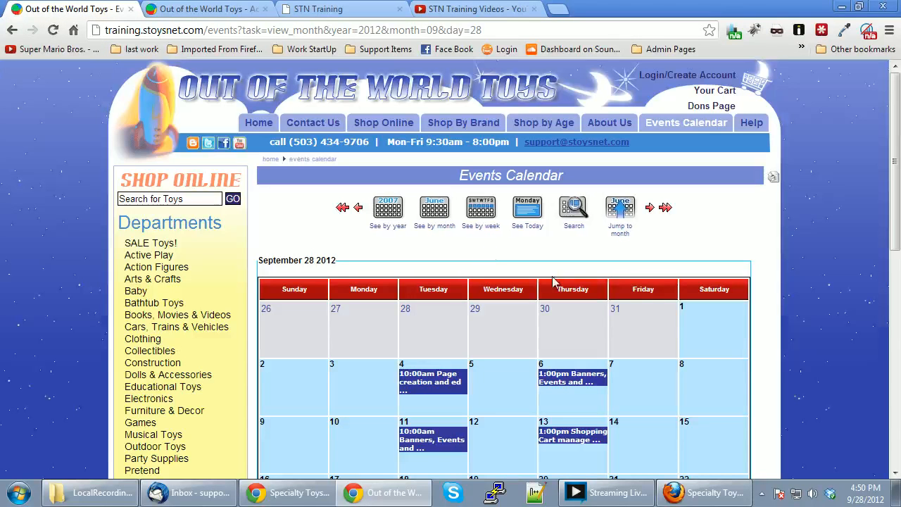
{"action": "left_click_drag", "start_coordinate": [269, 261], "coordinate": [316, 260]}
{"action": "left_click", "coordinate": [331, 261]}
Advance the calendar to October 2012 to confirm the Halloween Party on October 31.
{"action": "left_click", "coordinate": [650, 210]}
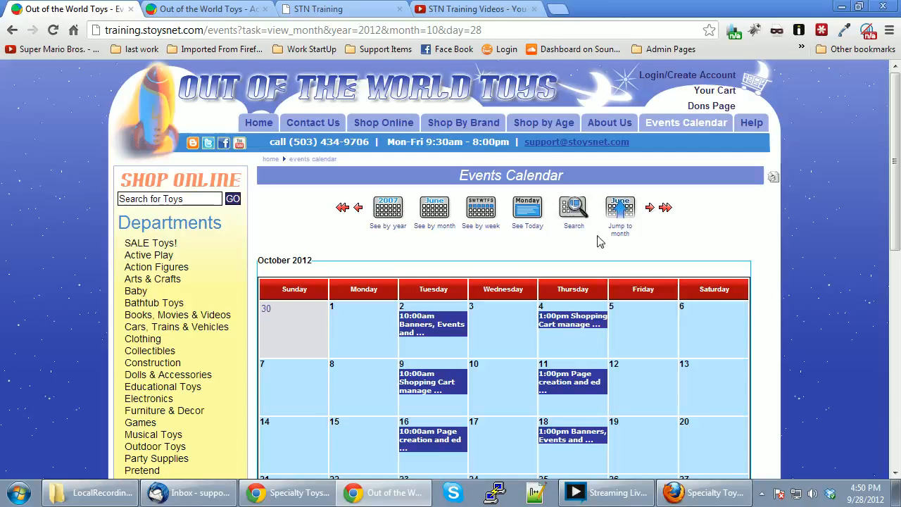
{"action": "scroll", "coordinate": [598, 243], "scroll_direction": "down", "scroll_amount": 4}
{"action": "mouse_move", "coordinate": [505, 274]}
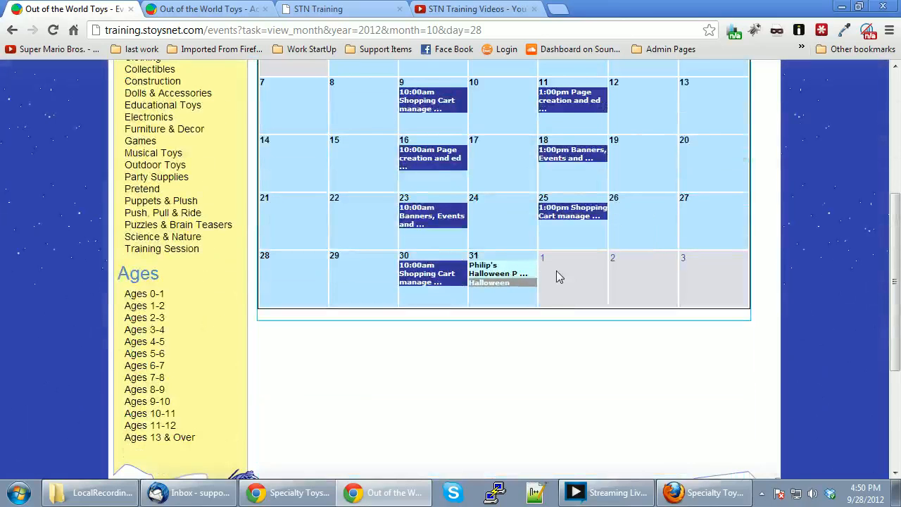
{"action": "scroll", "coordinate": [556, 271], "scroll_direction": "up", "scroll_amount": 4}
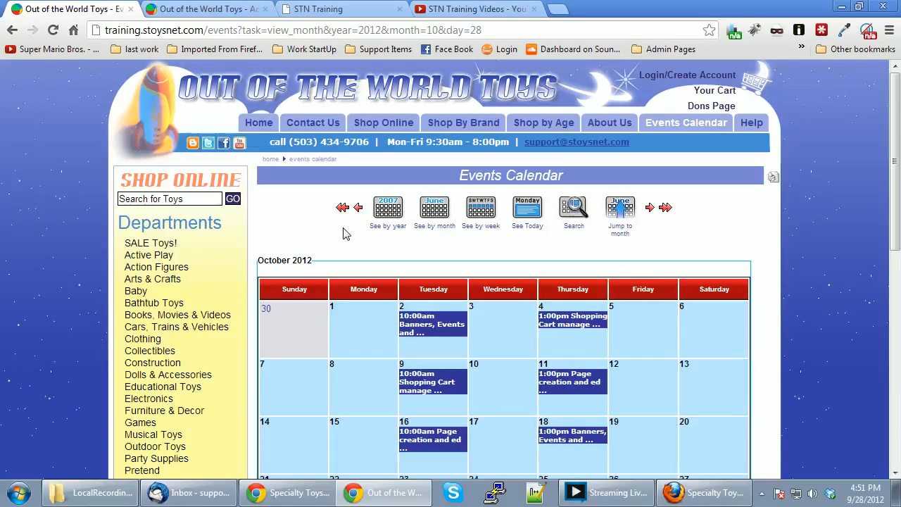
From the admin back end, go to Events > Manage Categories and start a new category.
{"action": "left_click", "coordinate": [221, 10]}
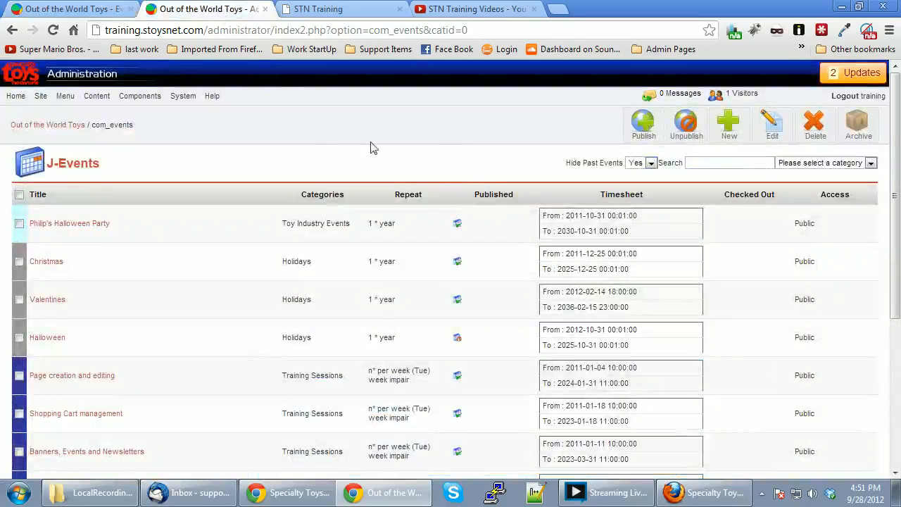
{"action": "mouse_move", "coordinate": [131, 103]}
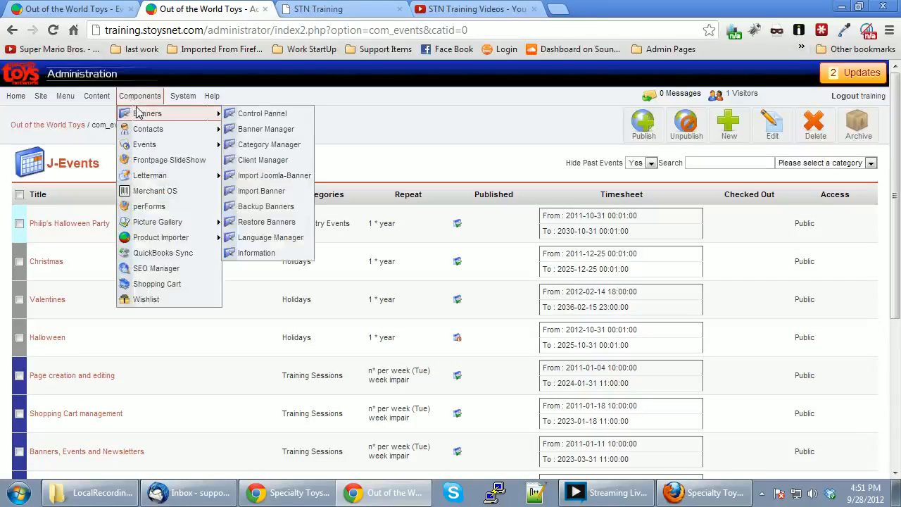
{"action": "mouse_move", "coordinate": [149, 146]}
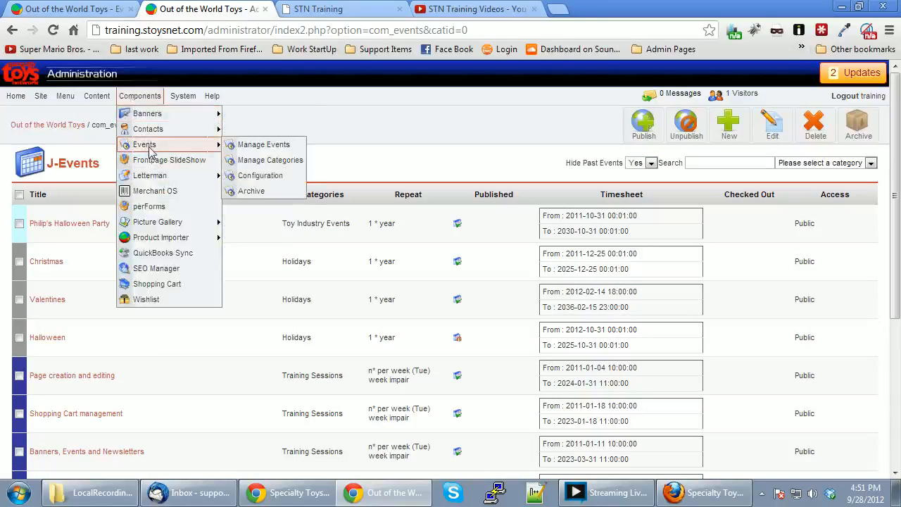
{"action": "left_click", "coordinate": [292, 161]}
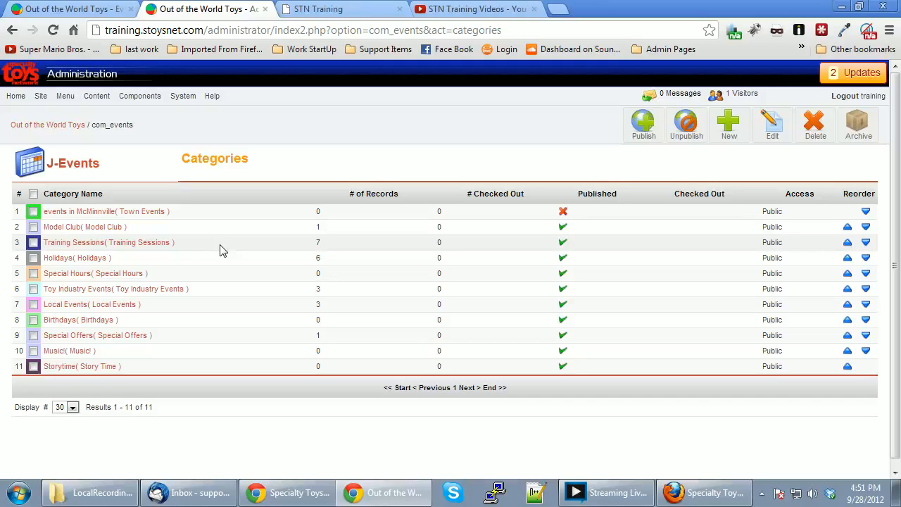
{"action": "left_click", "coordinate": [728, 123]}
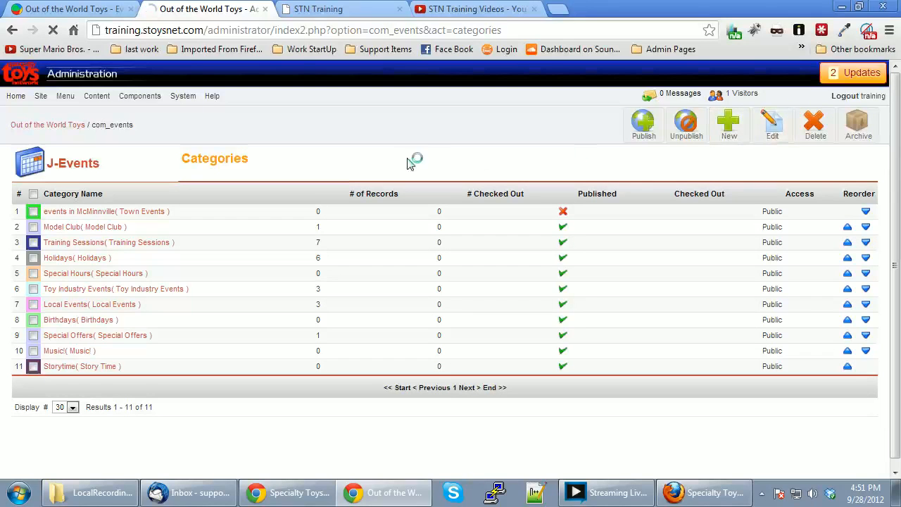
{"action": "left_click", "coordinate": [134, 186]}
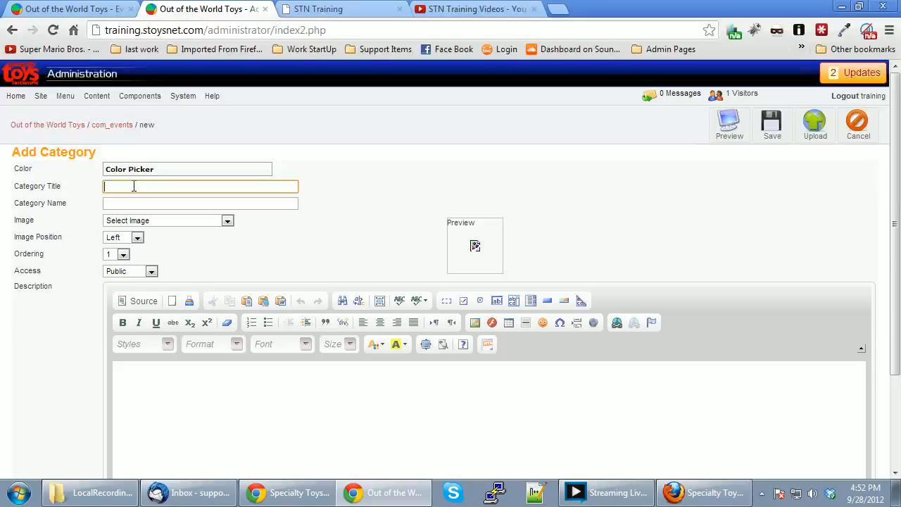
Enter 'Hobby Classes' as both the Category Title and the Category Name.
{"action": "type", "text": "H"}
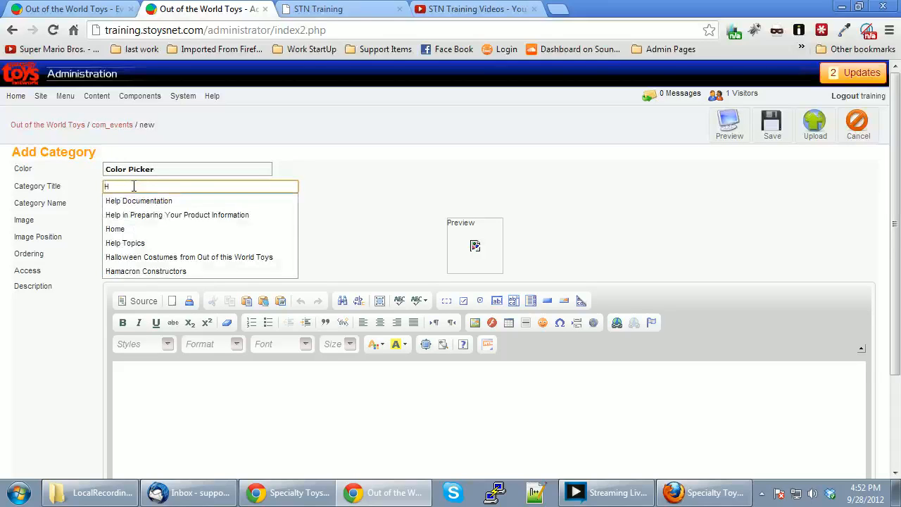
{"action": "type", "text": "obby Classes"}
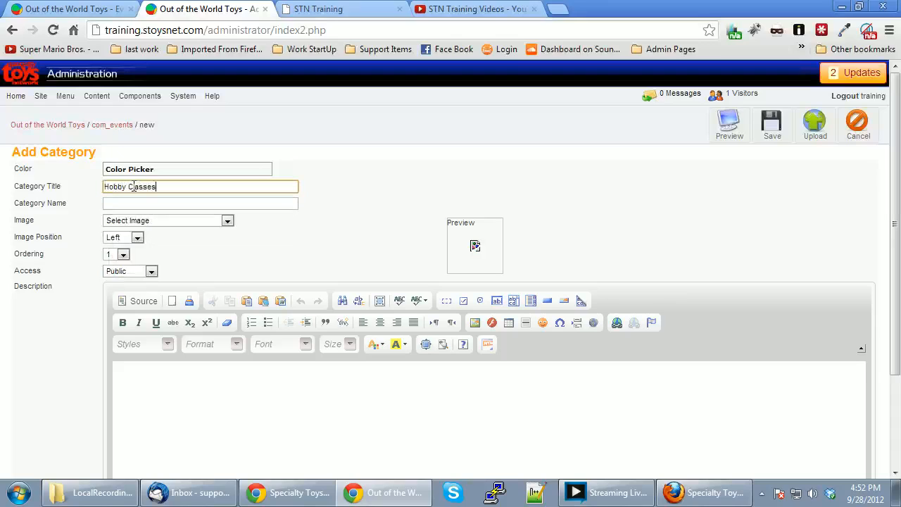
{"action": "left_click", "coordinate": [118, 204]}
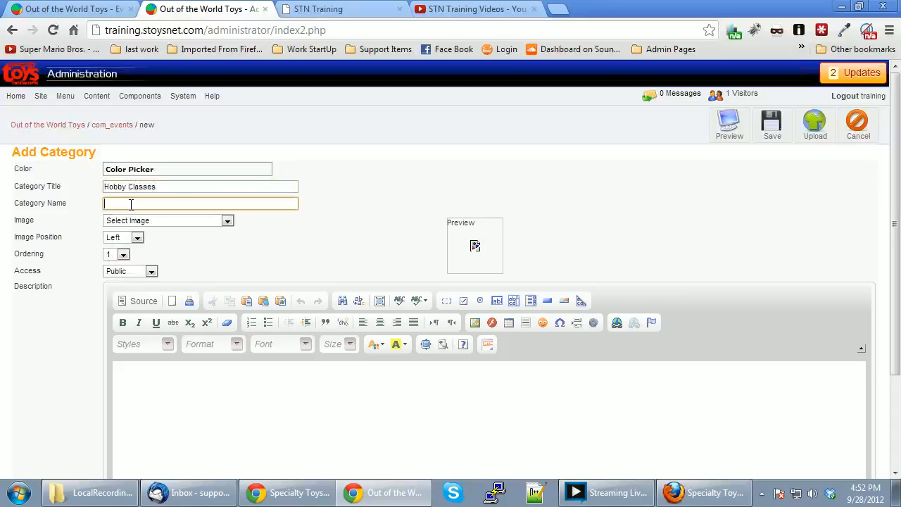
{"action": "left_click_drag", "start_coordinate": [160, 188], "coordinate": [103, 192]}
{"action": "key", "text": "ctrl+c"}
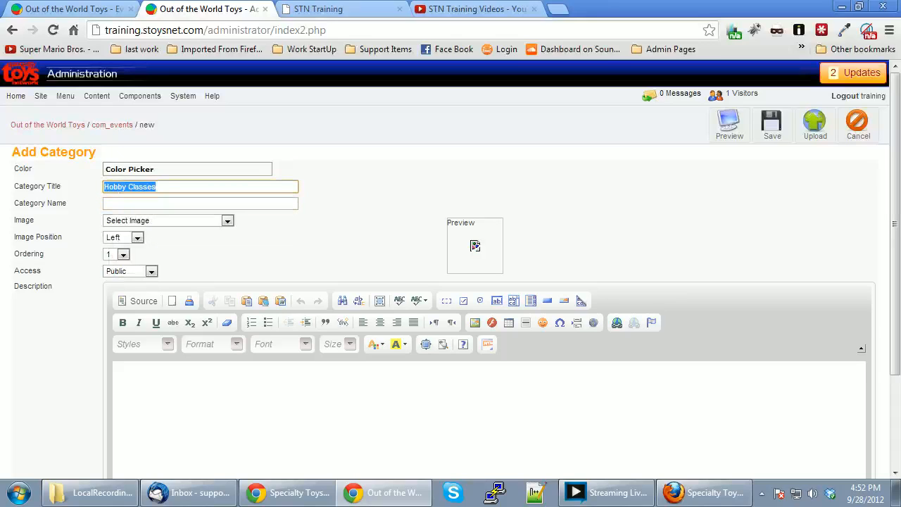
{"action": "left_click", "coordinate": [127, 205]}
{"action": "key", "text": "ctrl+v"}
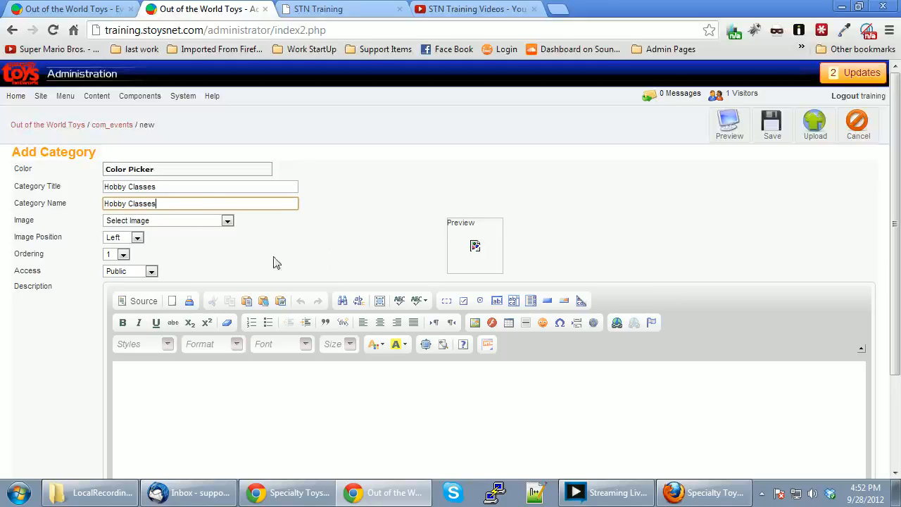
{"action": "left_click", "coordinate": [218, 381]}
{"action": "scroll", "coordinate": [249, 364], "scroll_direction": "down", "scroll_amount": 2}
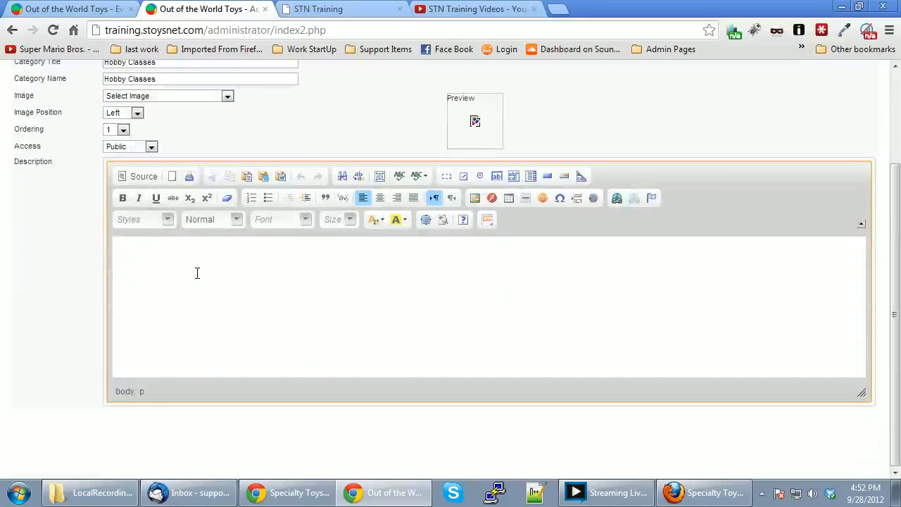
Type the description 'Here are Out of the World Toys we have many different classes on hobby categories.'.
{"action": "type", "text": "Here are "}
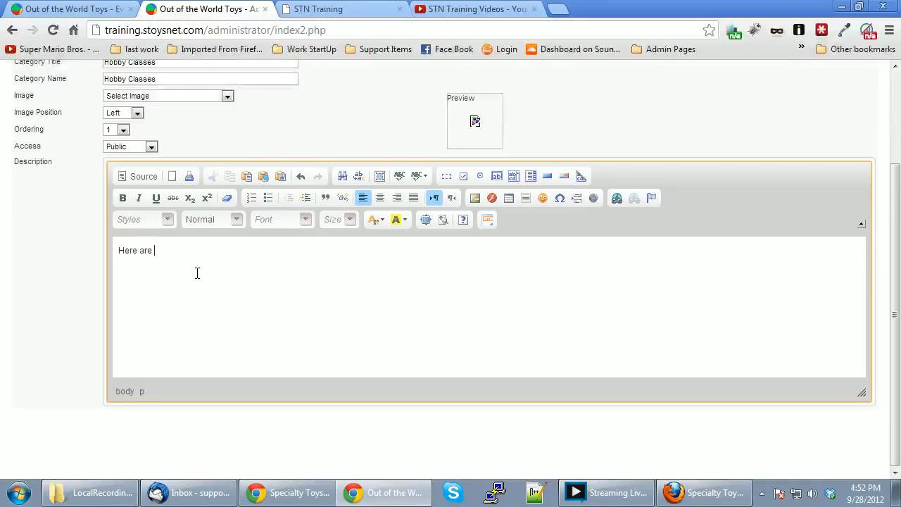
{"action": "type", "text": "Out of the World Toys we have m"}
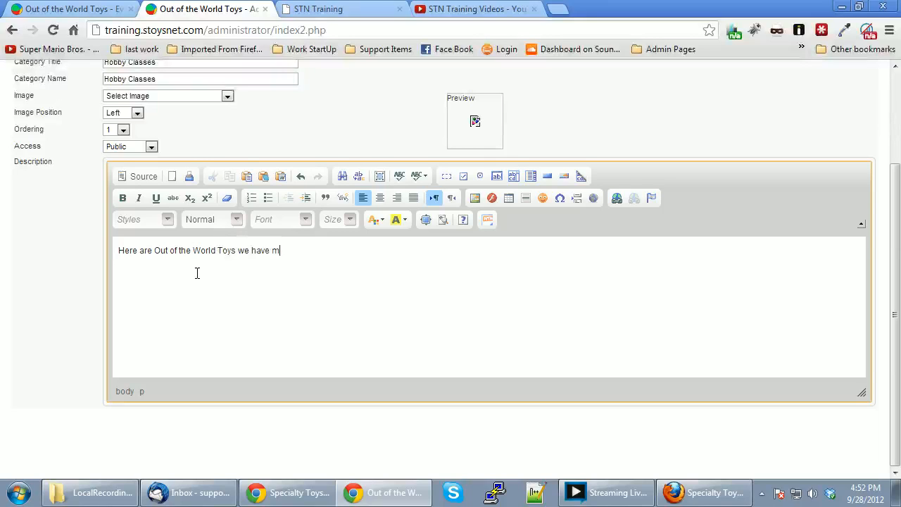
{"action": "type", "text": "any different class"}
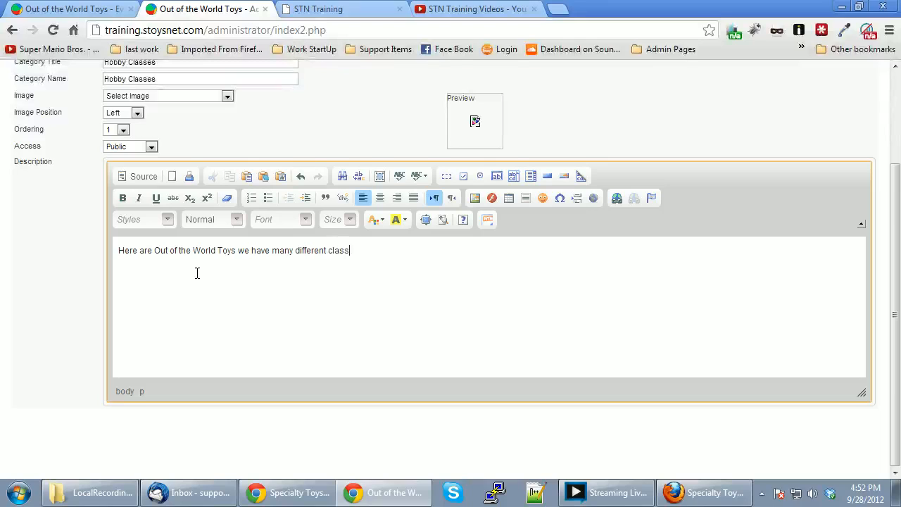
{"action": "type", "text": "es on hobby project"}
{"action": "key", "text": "BackSpace"}
{"action": "key", "text": "BackSpace"}
{"action": "key", "text": "BackSpace"}
{"action": "key", "text": "BackSpace"}
{"action": "key", "text": "BackSpace"}
{"action": "key", "text": "BackSpace"}
{"action": "key", "text": "BackSpace"}
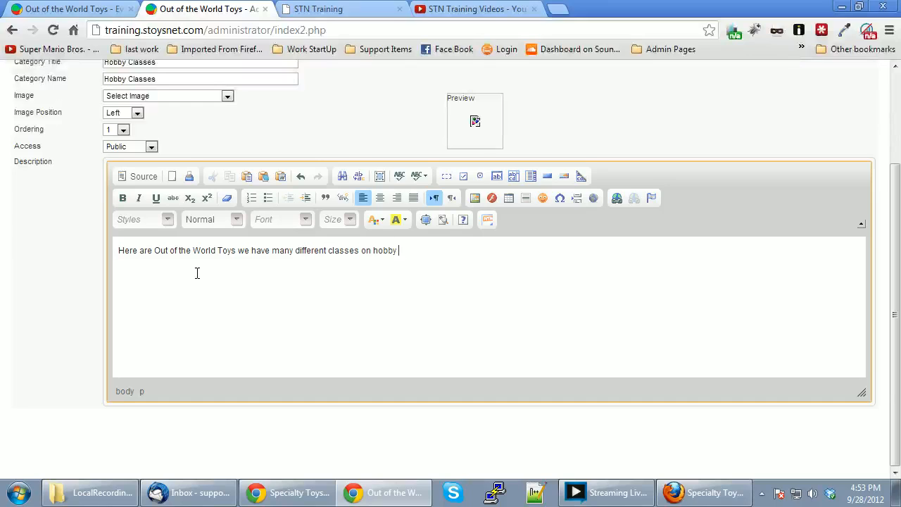
{"action": "type", "text": "categories."}
Toggle the description's Source view on and off to check its HTML.
{"action": "left_click", "coordinate": [344, 272]}
{"action": "left_click", "coordinate": [146, 179]}
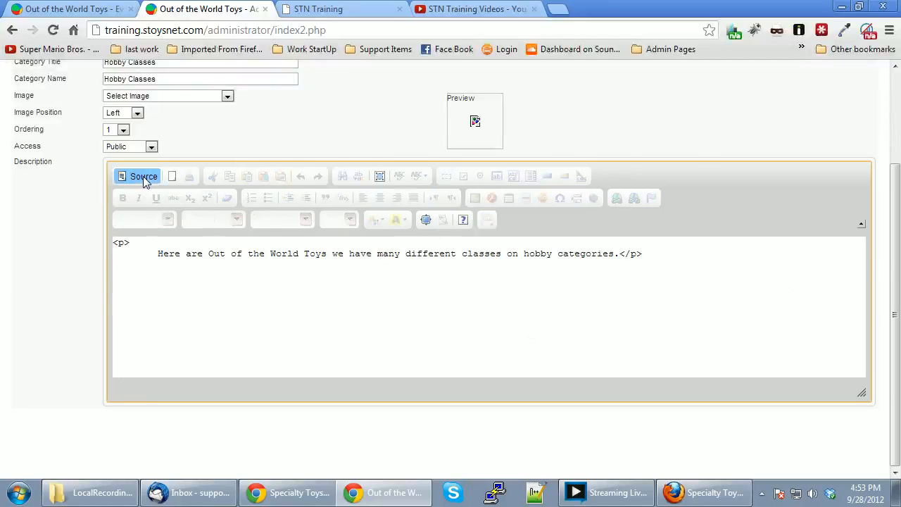
{"action": "left_click", "coordinate": [144, 181]}
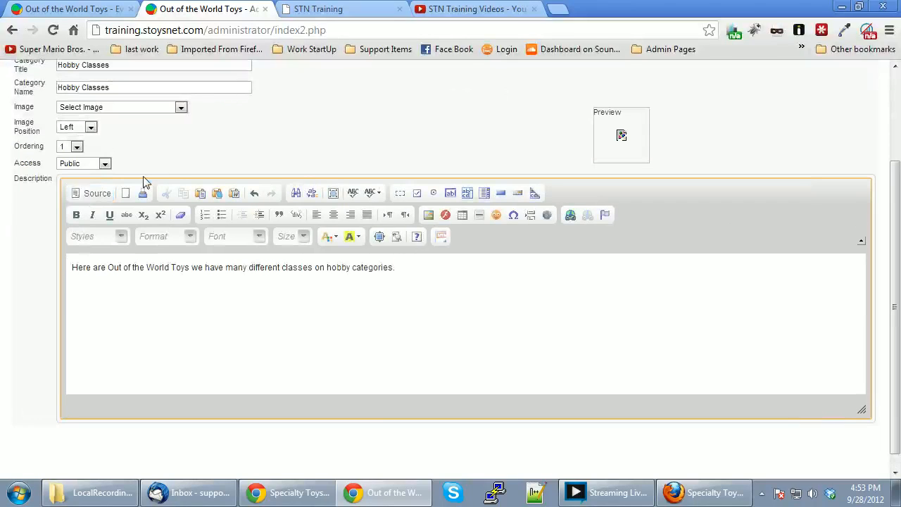
{"action": "left_click", "coordinate": [207, 281]}
{"action": "scroll", "coordinate": [547, 305], "scroll_direction": "down", "scroll_amount": 1}
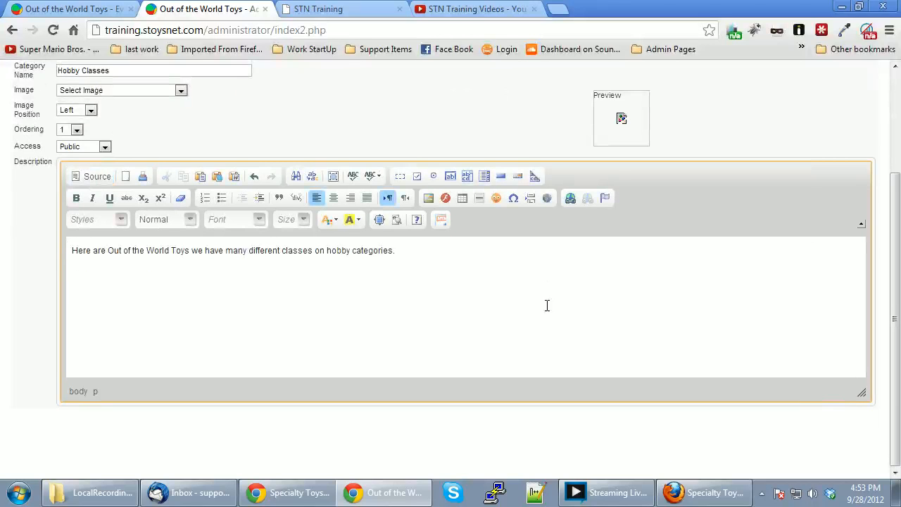
{"action": "scroll", "coordinate": [548, 305], "scroll_direction": "up", "scroll_amount": 3}
Save the Hobby Classes category, then give it a light orange colour and save again.
{"action": "left_click", "coordinate": [778, 123]}
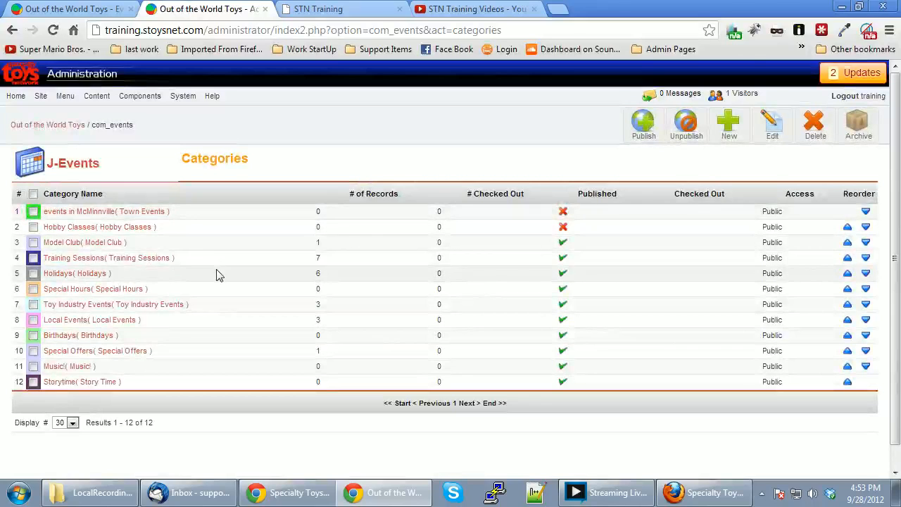
{"action": "left_click", "coordinate": [71, 231]}
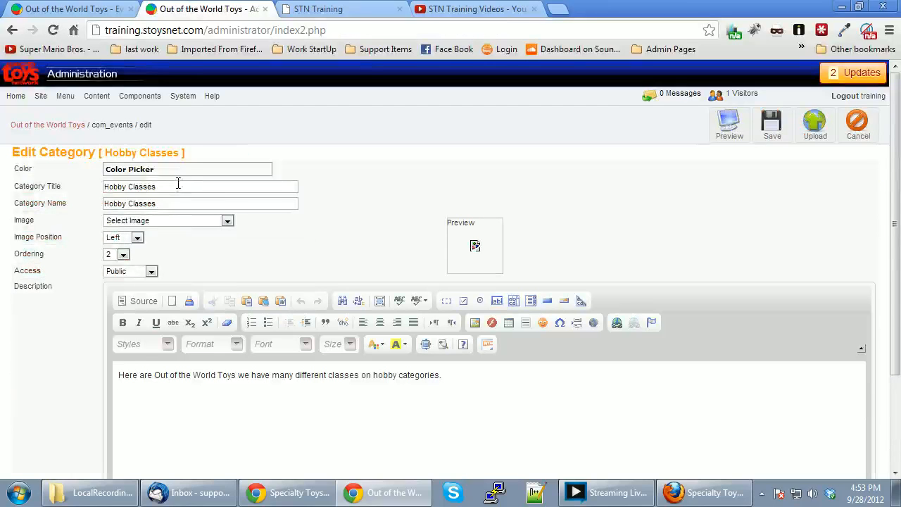
{"action": "left_click", "coordinate": [145, 169]}
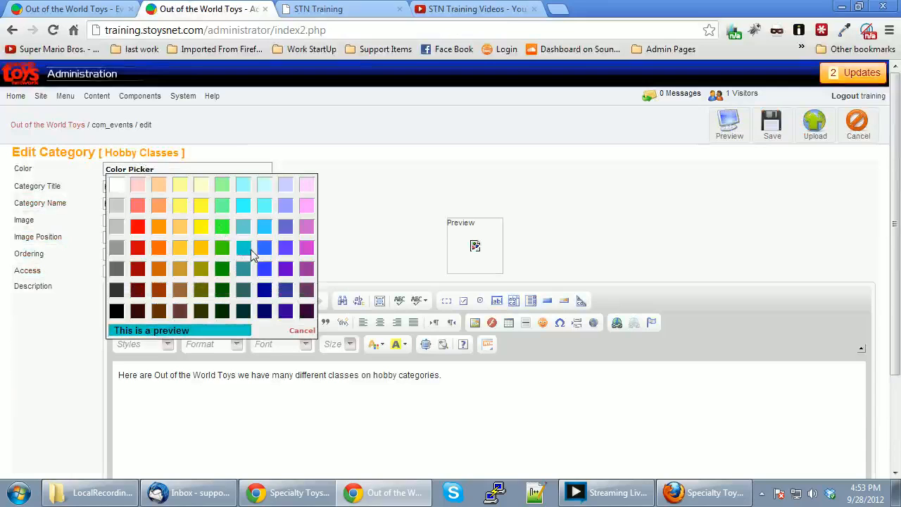
{"action": "left_click", "coordinate": [180, 226]}
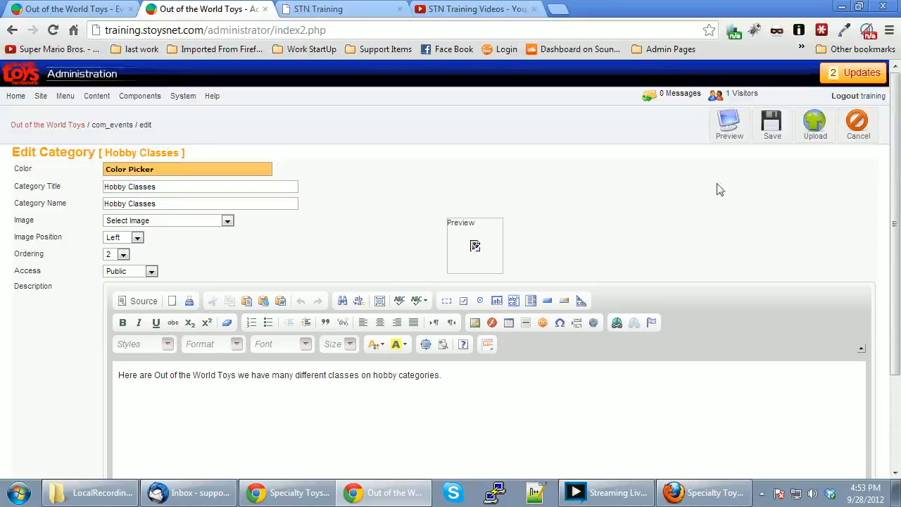
{"action": "left_click", "coordinate": [770, 127]}
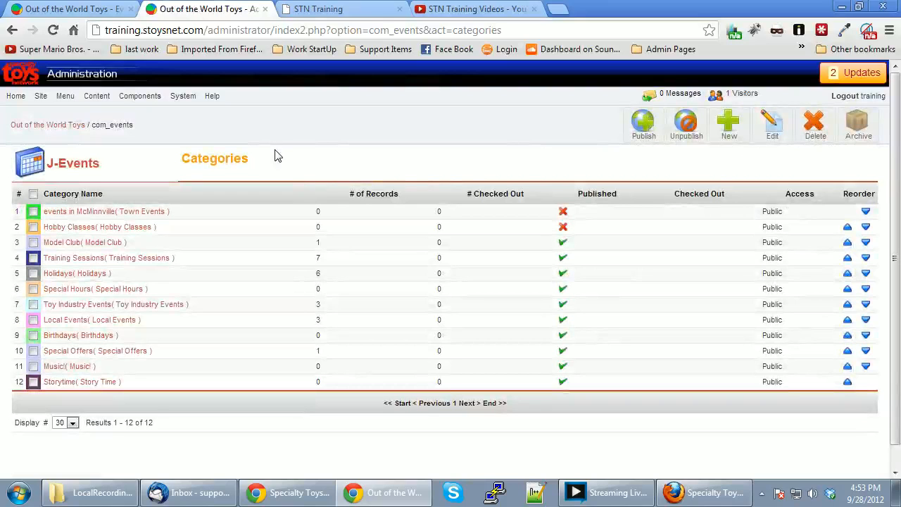
Publish Hobby Classes and go to Components > Events > Manage Events.
{"action": "mouse_move", "coordinate": [135, 103]}
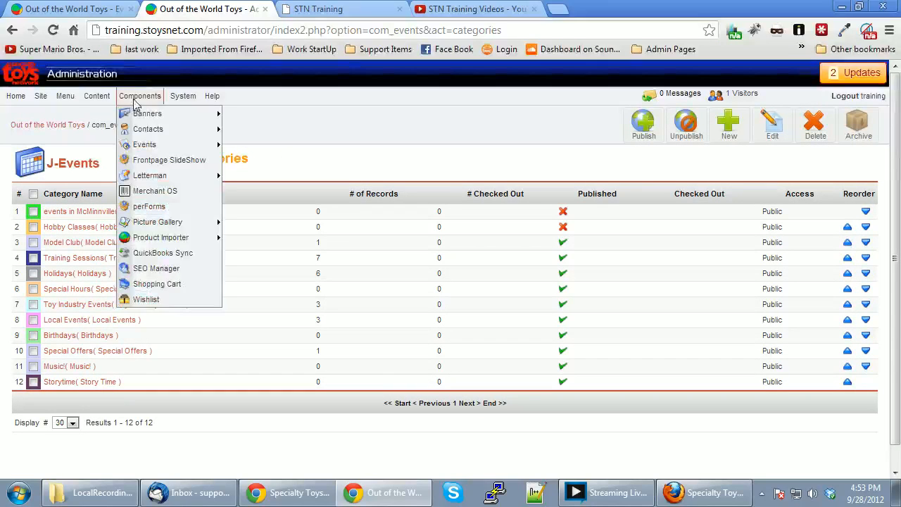
{"action": "left_click", "coordinate": [563, 227]}
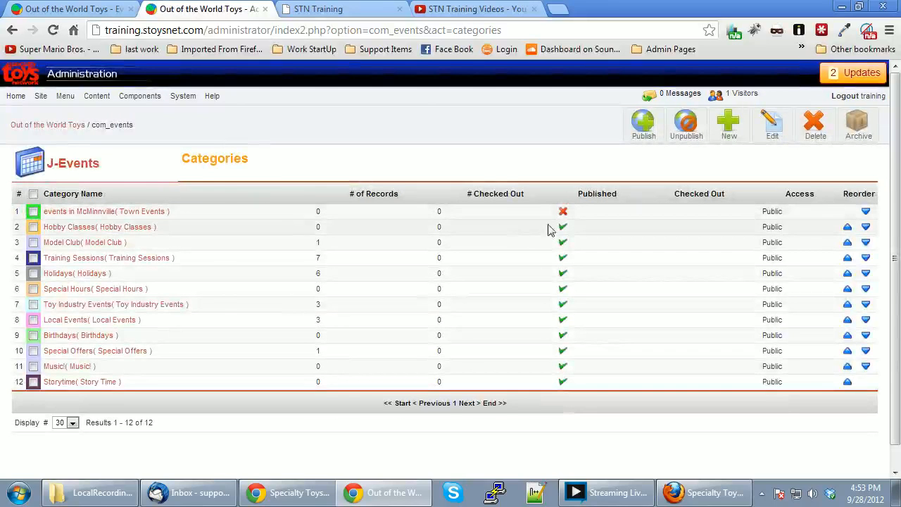
{"action": "mouse_move", "coordinate": [136, 97]}
{"action": "mouse_move", "coordinate": [148, 133]}
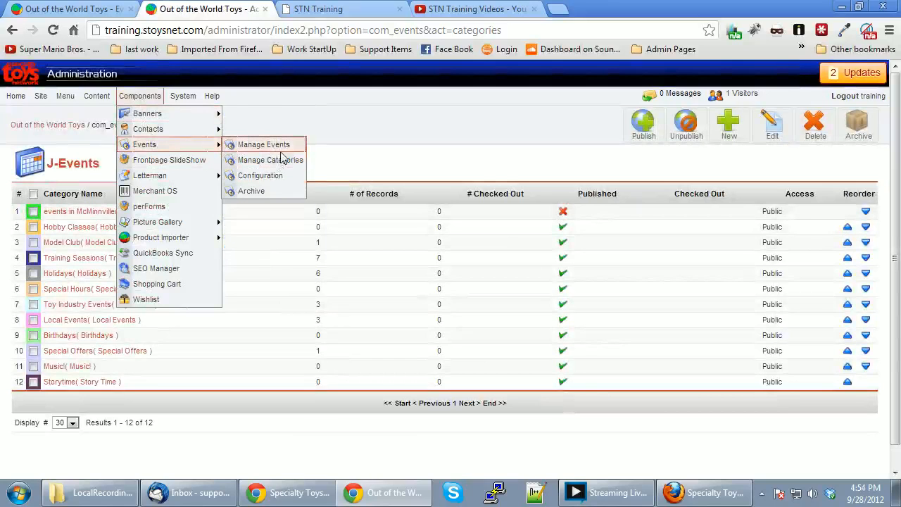
{"action": "left_click", "coordinate": [282, 146]}
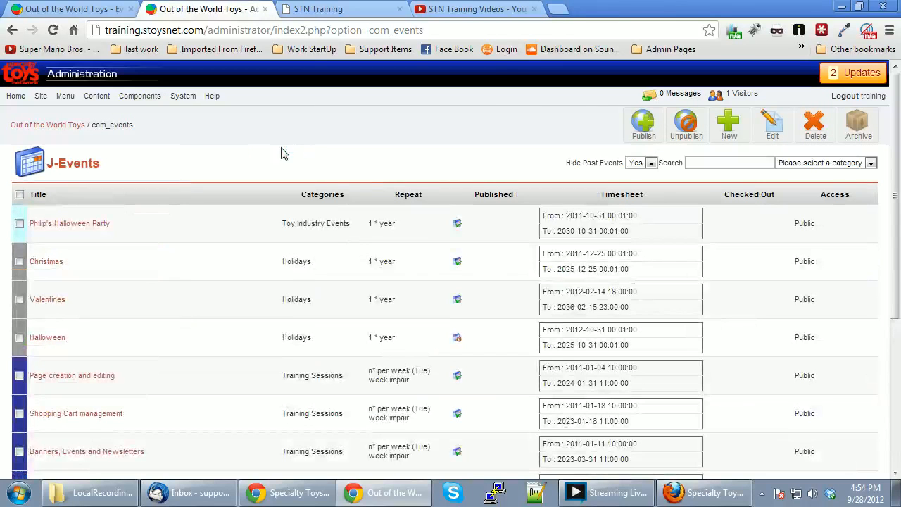
Create a new event titled 'Modeler's Club Get Together' in the Hobby Classes category.
{"action": "left_click", "coordinate": [729, 123]}
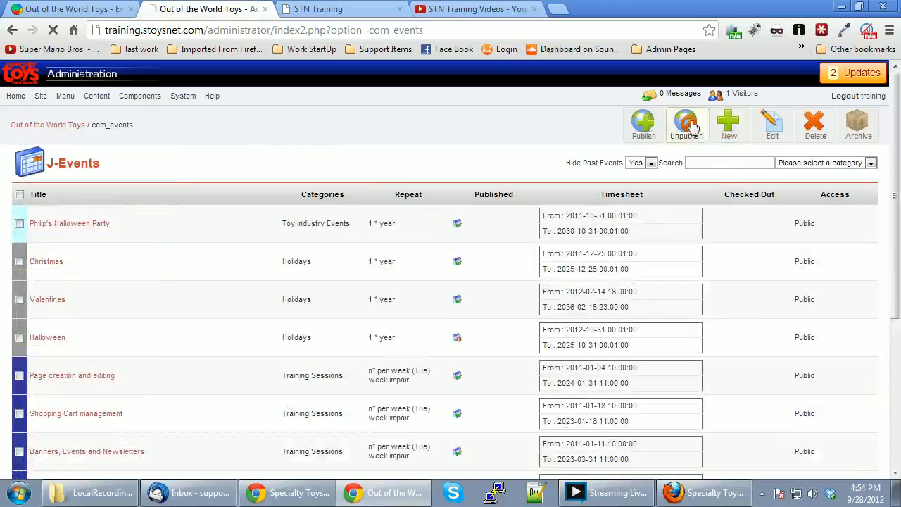
{"action": "left_click", "coordinate": [180, 185]}
{"action": "type", "text": "Modeler"}
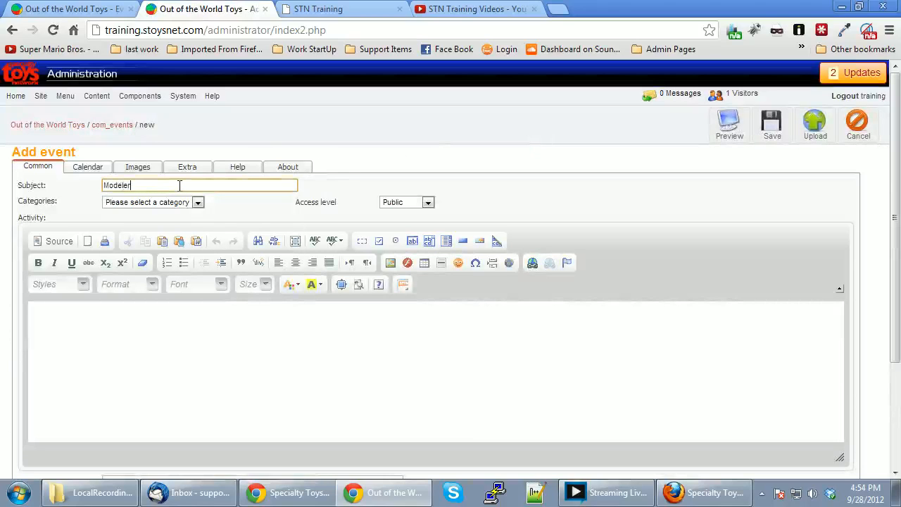
{"action": "type", "text": "'s Club"}
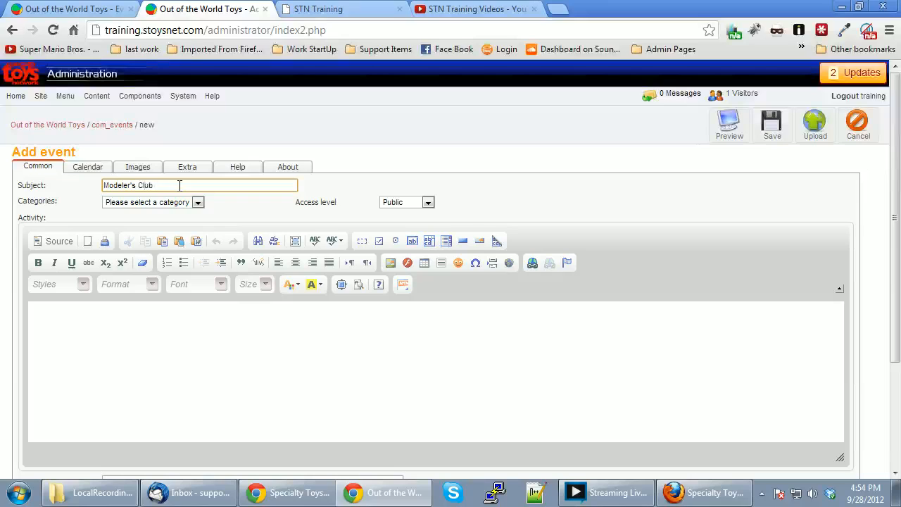
{"action": "type", "text": " Get Together"}
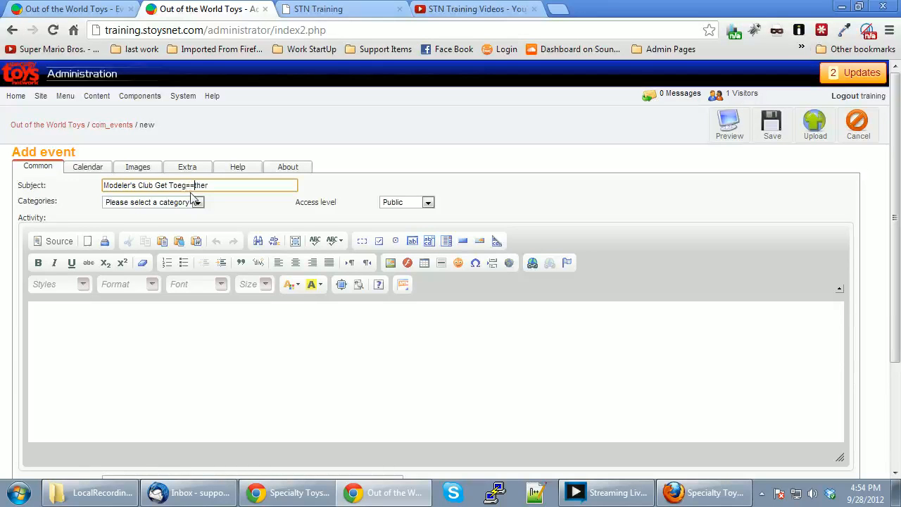
{"action": "key", "text": "BackSpace"}
{"action": "key", "text": "BackSpace"}
{"action": "type", "text": "ge"}
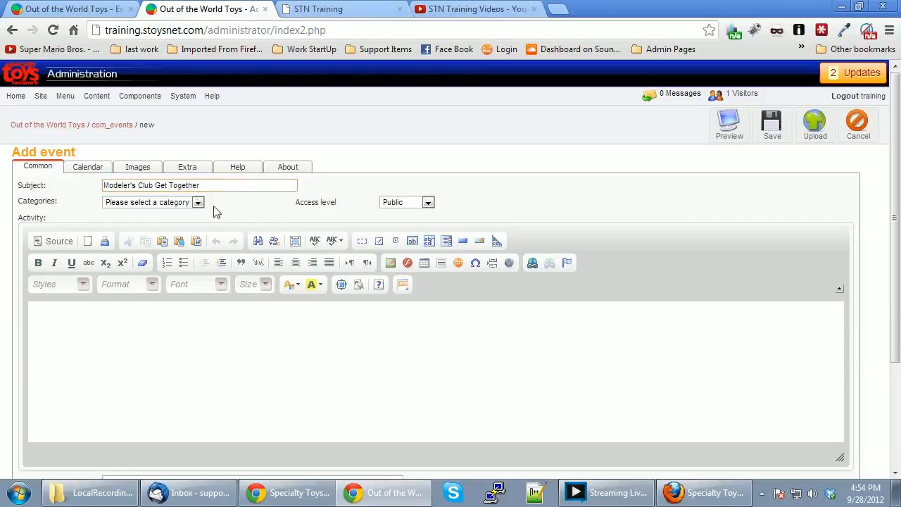
{"action": "left_click", "coordinate": [198, 202]}
{"action": "left_click", "coordinate": [172, 224]}
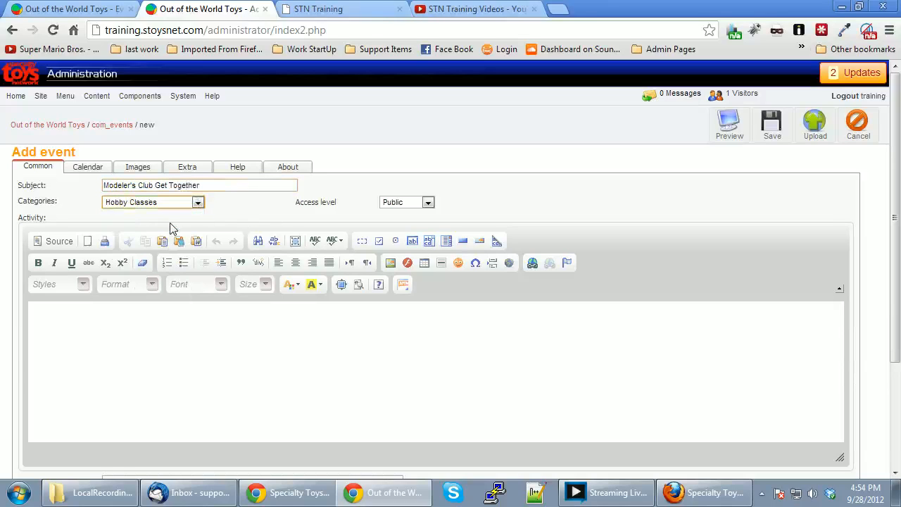
Keep the event's access level as Public and place the cursor in the Activity editor.
{"action": "left_click", "coordinate": [104, 321]}
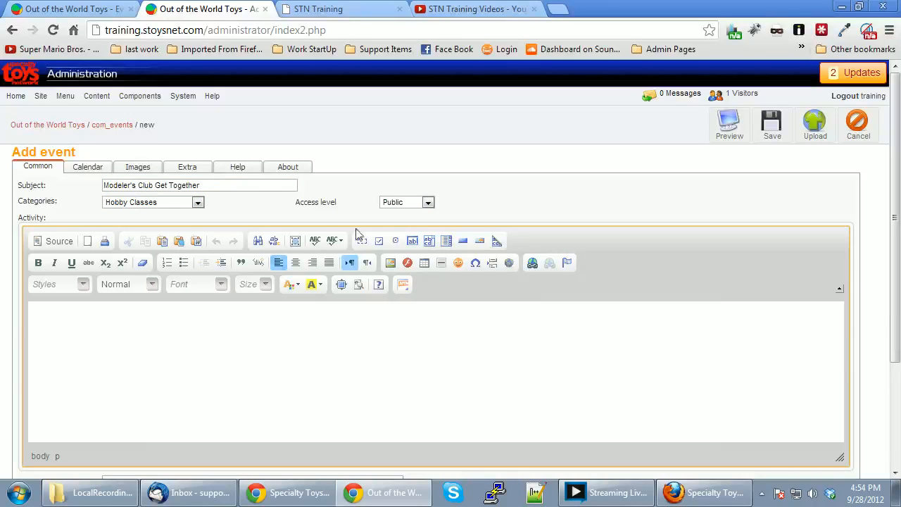
{"action": "left_click", "coordinate": [414, 207]}
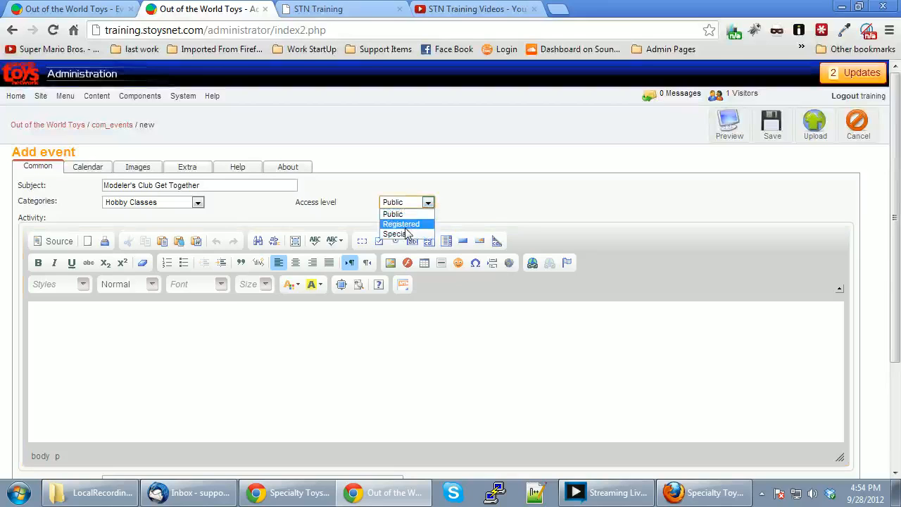
{"action": "left_click", "coordinate": [387, 165]}
{"action": "left_click", "coordinate": [294, 384]}
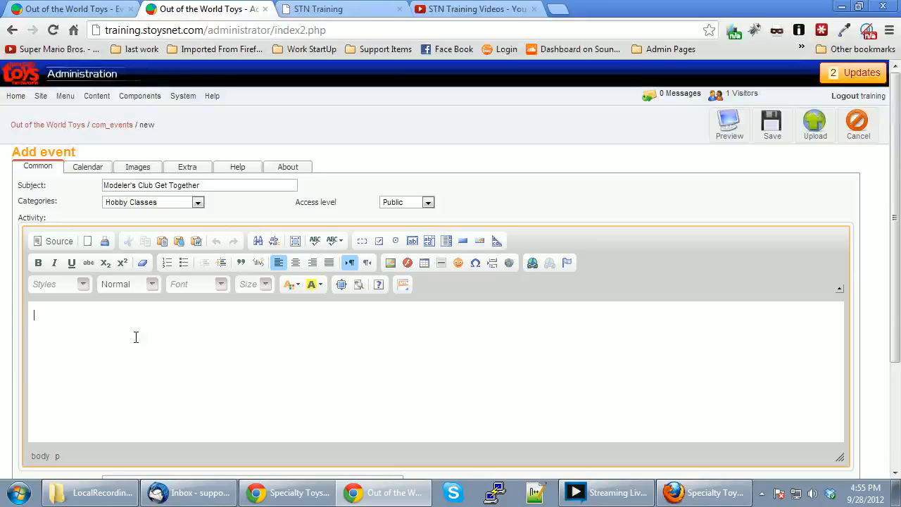
Type 'The modelers club is a group of like minded model hobbyist.' as the activity text, fixing the typo.
{"action": "type", "text": "The modelrers"}
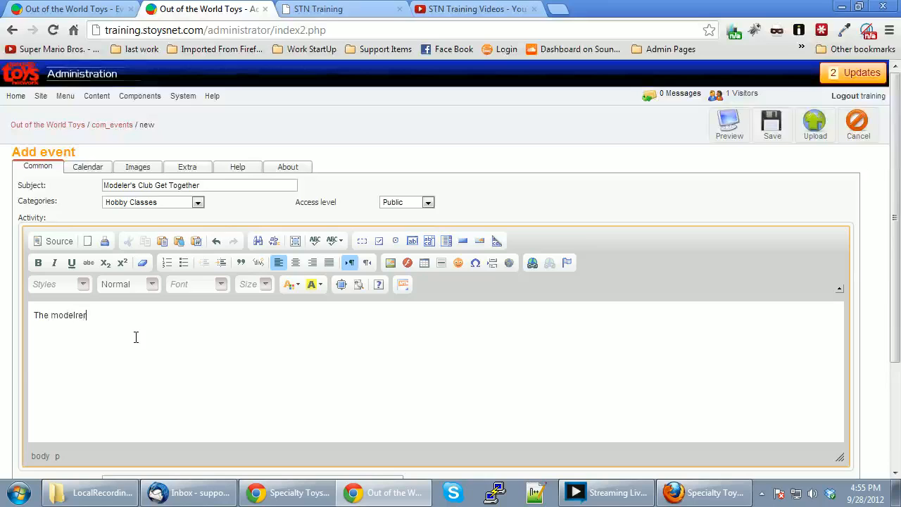
{"action": "key", "text": "BackSpace"}
{"action": "key", "text": "BackSpace"}
{"action": "key", "text": "BackSpace"}
{"action": "key", "text": "BackSpace"}
{"action": "type", "text": "ers club is a group of like minded"}
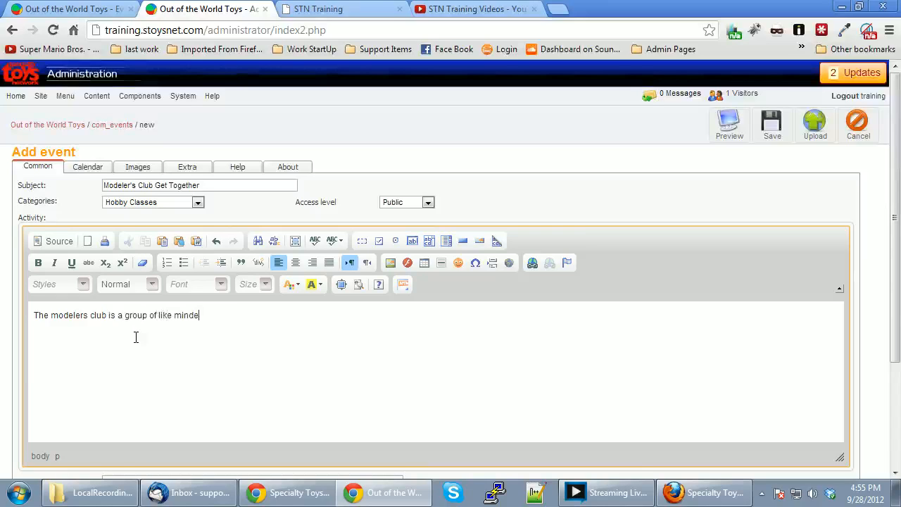
{"action": "type", "text": " model hobbyist."}
{"action": "left_click_drag", "start_coordinate": [118, 315], "coordinate": [273, 318]}
{"action": "left_click", "coordinate": [280, 321]}
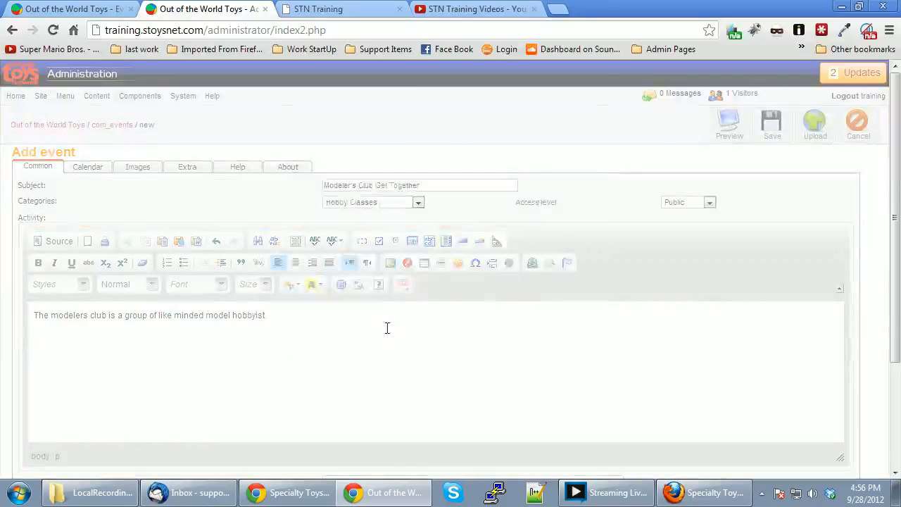
{"action": "left_click", "coordinate": [552, 425]}
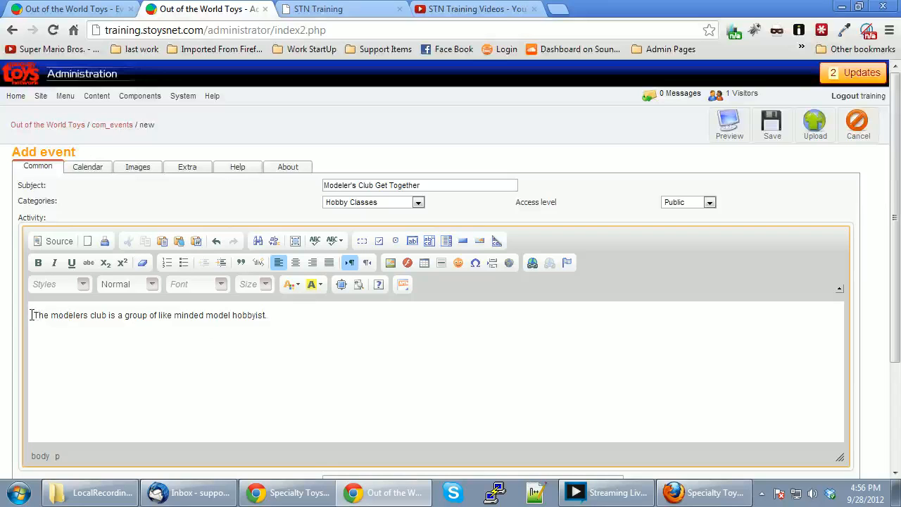
Choose donsfolder/54015 ORANGE.jpg from the server as the description image.
{"action": "left_click", "coordinate": [390, 264]}
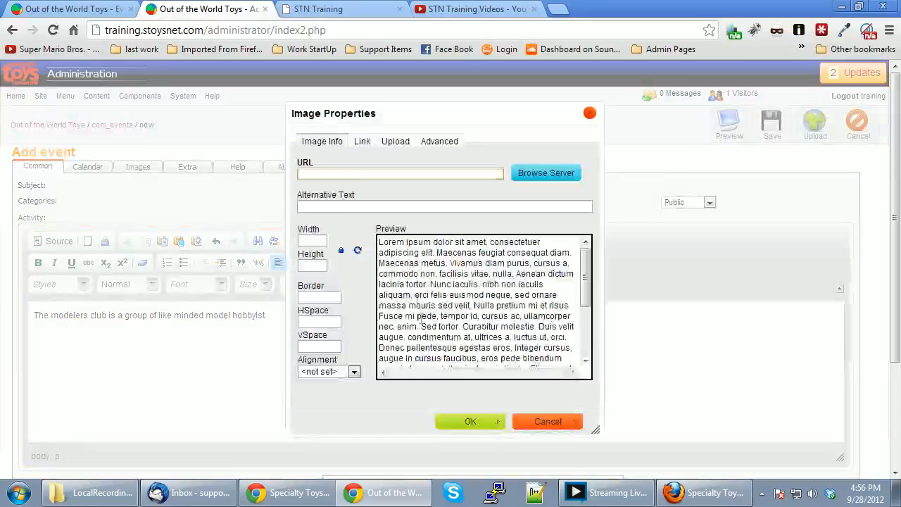
{"action": "left_click", "coordinate": [540, 180]}
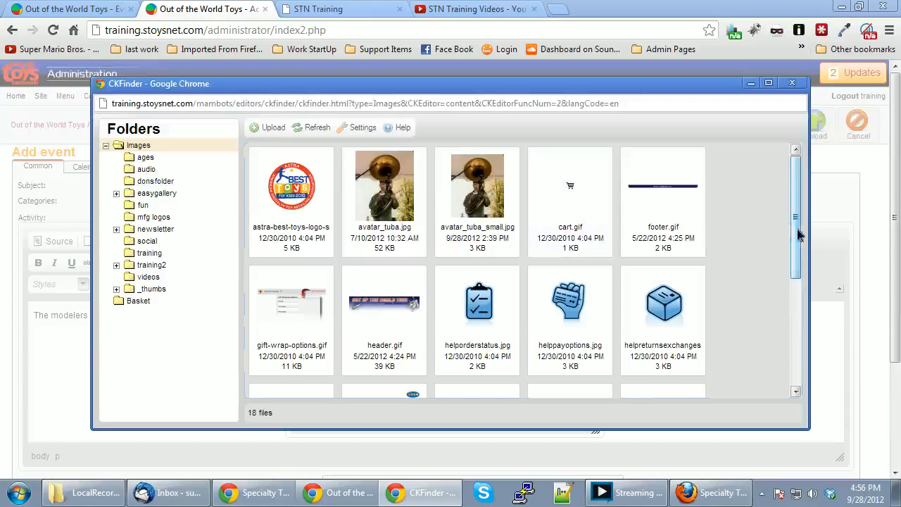
{"action": "left_click", "coordinate": [156, 181]}
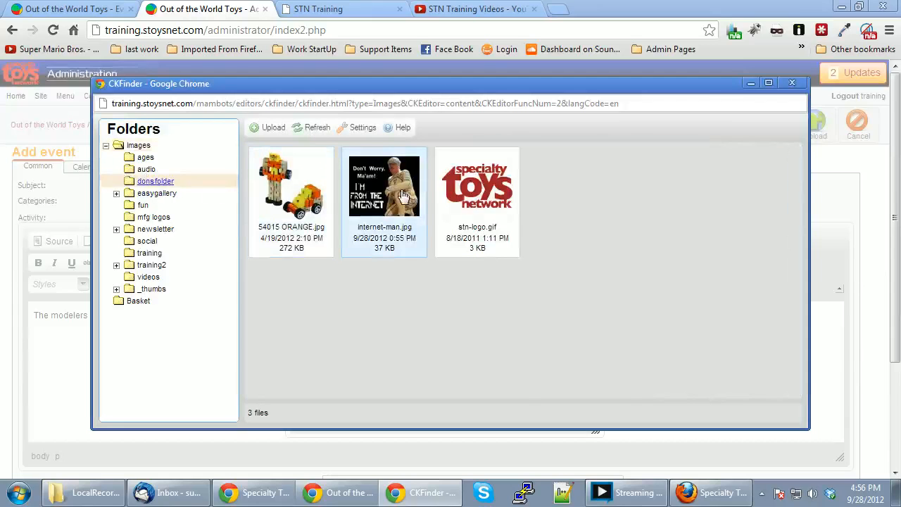
{"action": "left_click", "coordinate": [294, 196]}
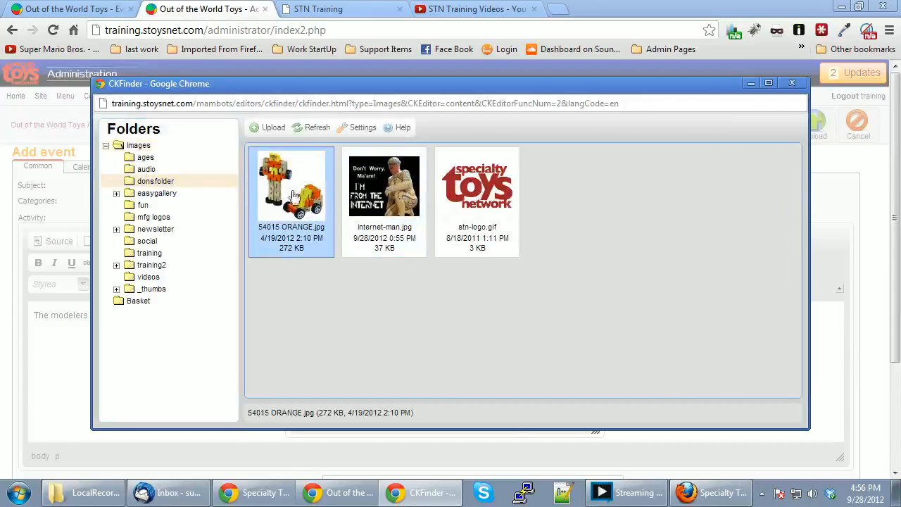
{"action": "double_click", "coordinate": [294, 195]}
Set the image width to 170 and Left alignment, then insert it beside the text.
{"action": "left_click", "coordinate": [310, 241]}
{"action": "left_click_drag", "start_coordinate": [312, 241], "coordinate": [266, 242]}
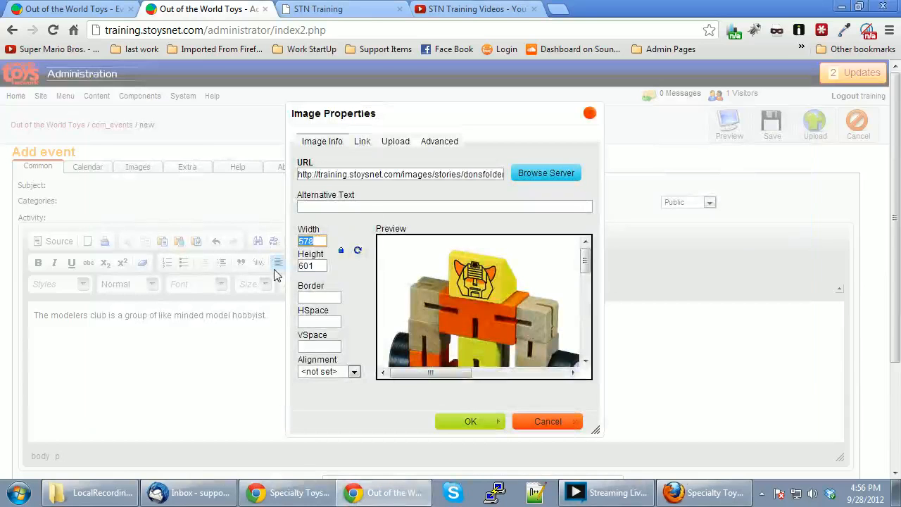
{"action": "type", "text": "220"}
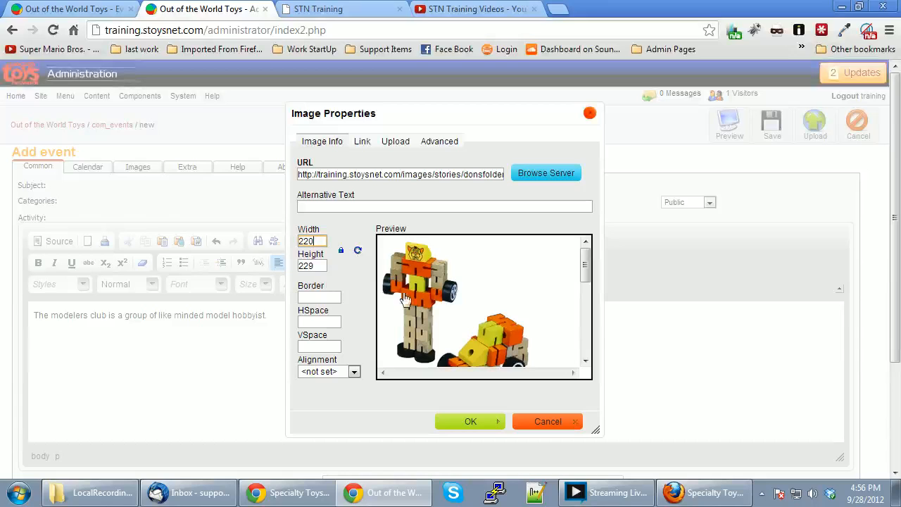
{"action": "left_click_drag", "start_coordinate": [318, 241], "coordinate": [287, 243]}
{"action": "type", "text": "170"}
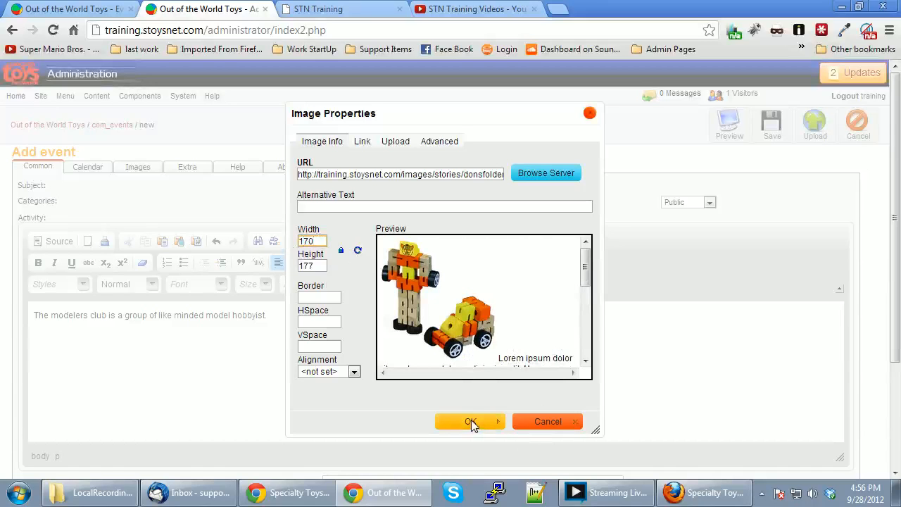
{"action": "left_click", "coordinate": [330, 372]}
{"action": "left_click", "coordinate": [327, 392]}
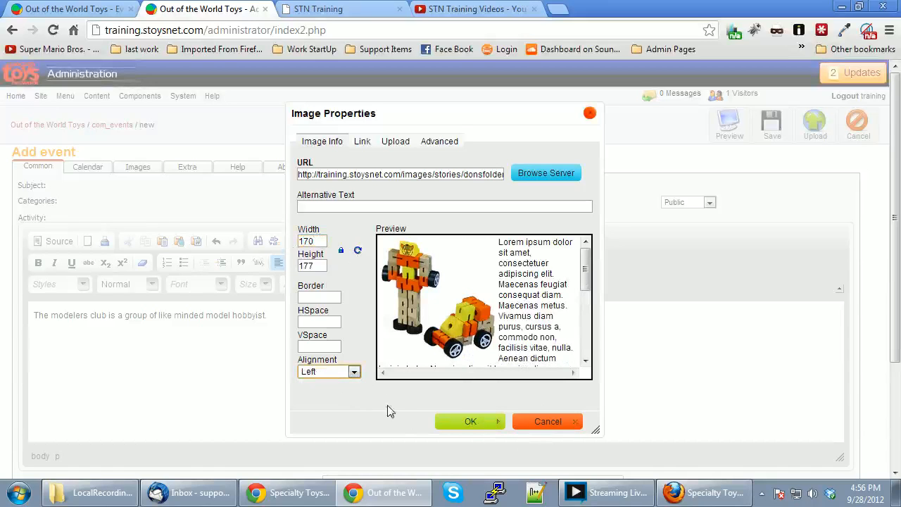
{"action": "left_click", "coordinate": [477, 424]}
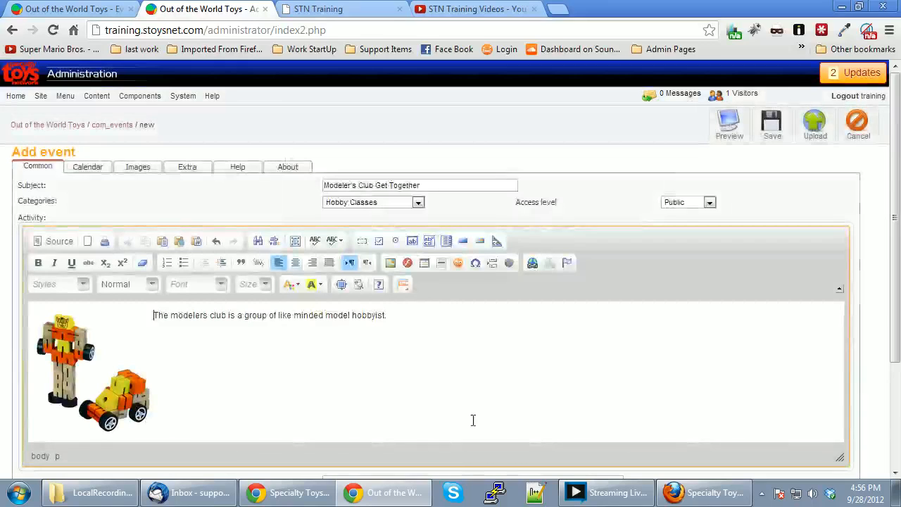
{"action": "left_click_drag", "start_coordinate": [394, 317], "coordinate": [153, 316]}
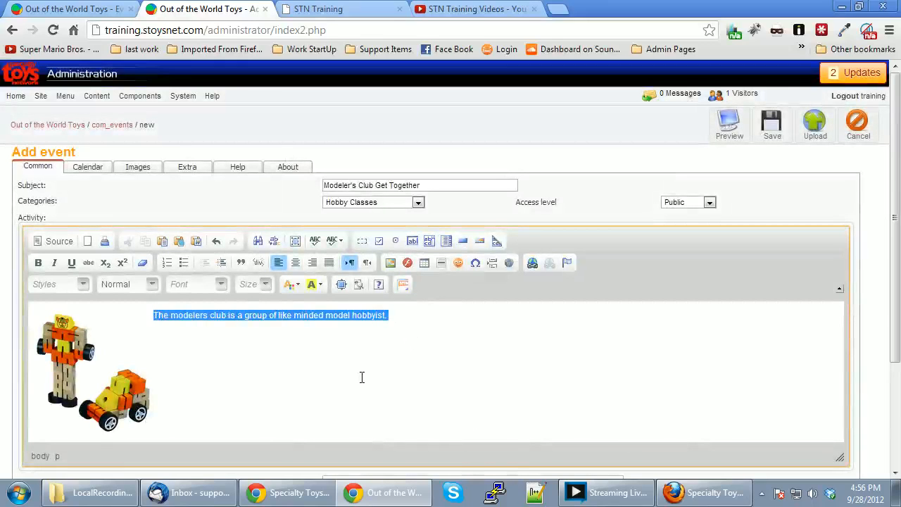
Copy the modelers club sentence and paste it repeatedly to fill the paragraph.
{"action": "key", "text": "ctrl+c"}
{"action": "key", "text": "ctrl+v"}
{"action": "key", "text": "ctrl+v"}
{"action": "key", "text": "ctrl+v"}
{"action": "key", "text": "ctrl+v"}
{"action": "key", "text": "ctrl+v"}
{"action": "key", "text": "ctrl+v"}
{"action": "key", "text": "ctrl+v"}
{"action": "key", "text": "ctrl+v"}
{"action": "key", "text": "ctrl+v"}
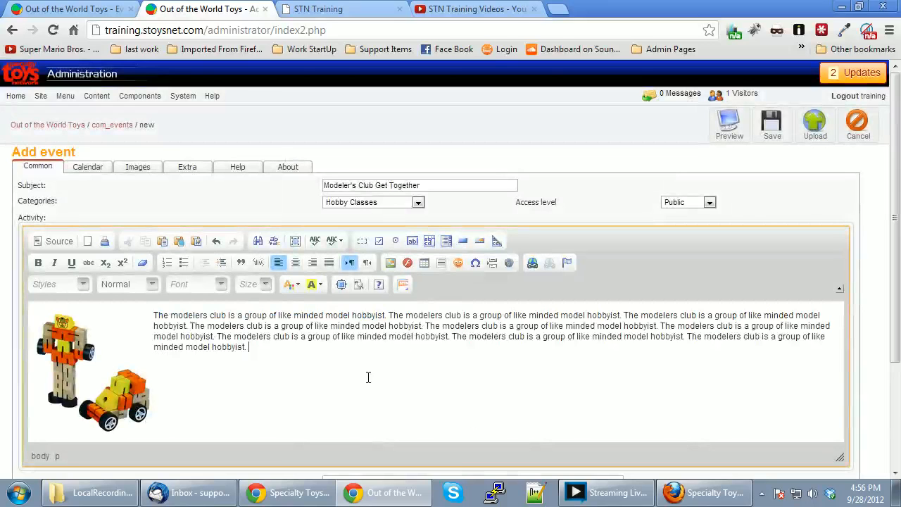
{"action": "key", "text": "ctrl+v"}
{"action": "key", "text": "ctrl+v"}
{"action": "key", "text": "ctrl+v"}
{"action": "key", "text": "ctrl+v"}
{"action": "key", "text": "ctrl+v"}
{"action": "key", "text": "ctrl+v"}
{"action": "key", "text": "ctrl+v"}
{"action": "key", "text": "ctrl+v"}
{"action": "key", "text": "ctrl+v"}
{"action": "key", "text": "ctrl+v"}
{"action": "key", "text": "ctrl+v"}
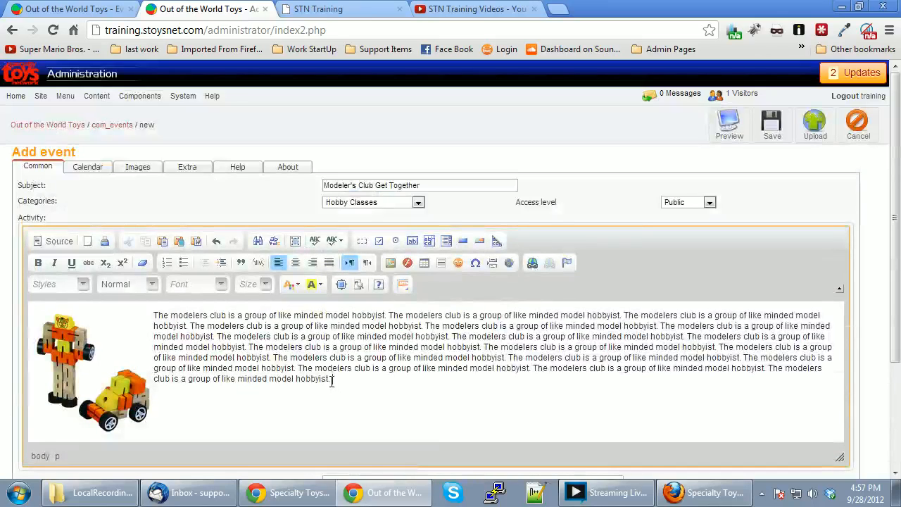
{"action": "left_click_drag", "start_coordinate": [331, 381], "coordinate": [237, 380]}
{"action": "left_click", "coordinate": [237, 380]}
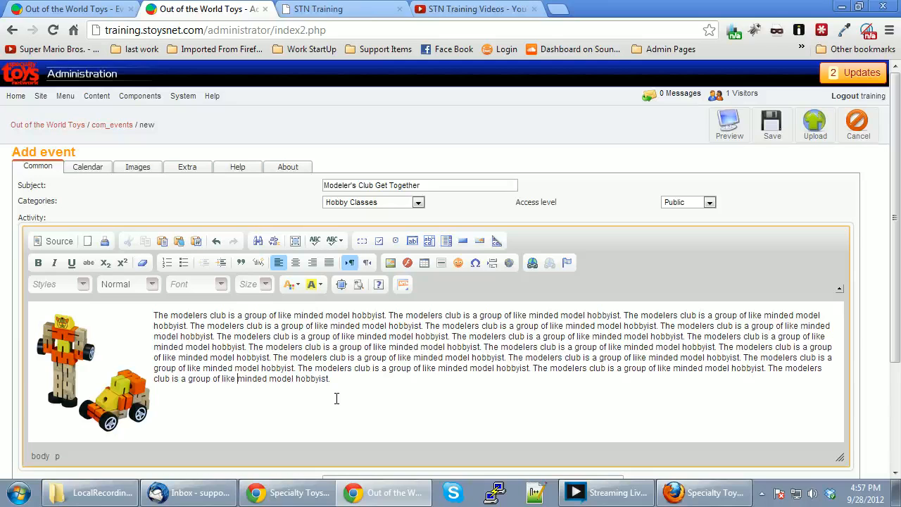
{"action": "scroll", "coordinate": [337, 399], "scroll_direction": "down", "scroll_amount": 2}
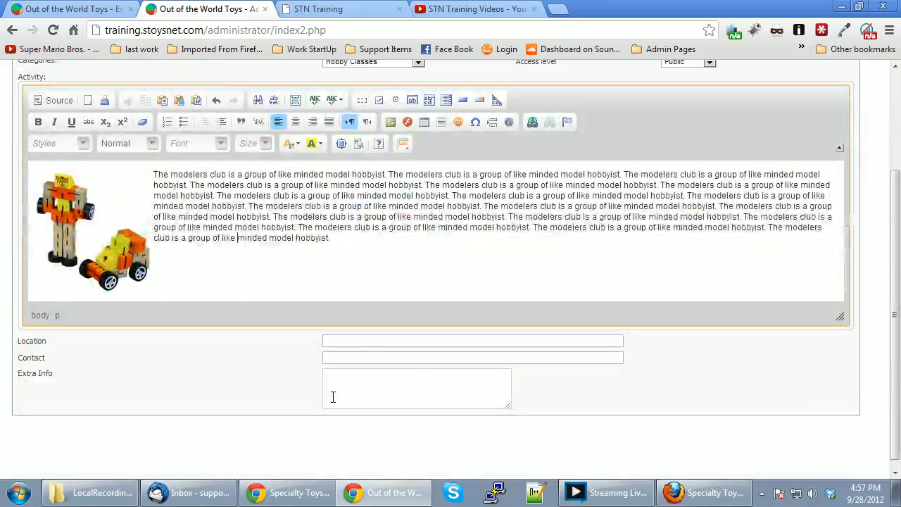
Enter the contact's name, phone number and e-mail in the Contact field, deleting the stray 't'.
{"action": "left_click", "coordinate": [354, 342]}
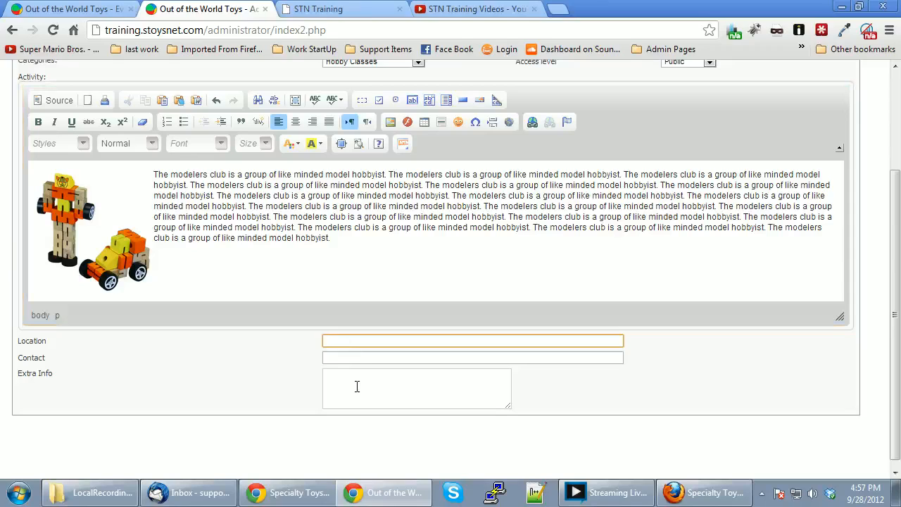
{"action": "left_click", "coordinate": [342, 358]}
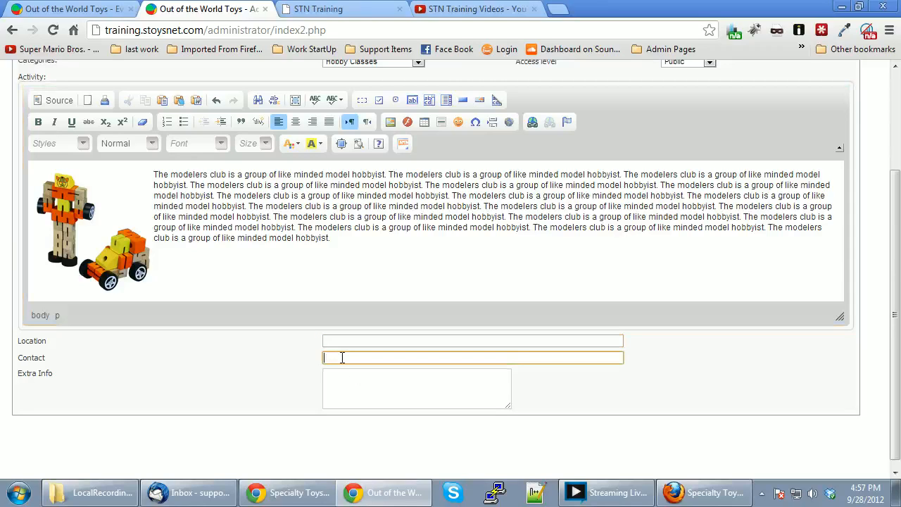
{"action": "type", "text": "Bob "}
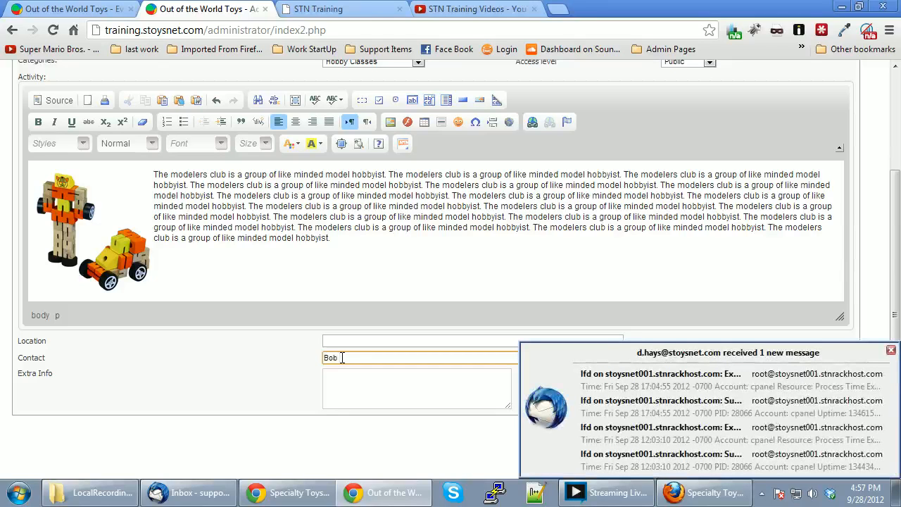
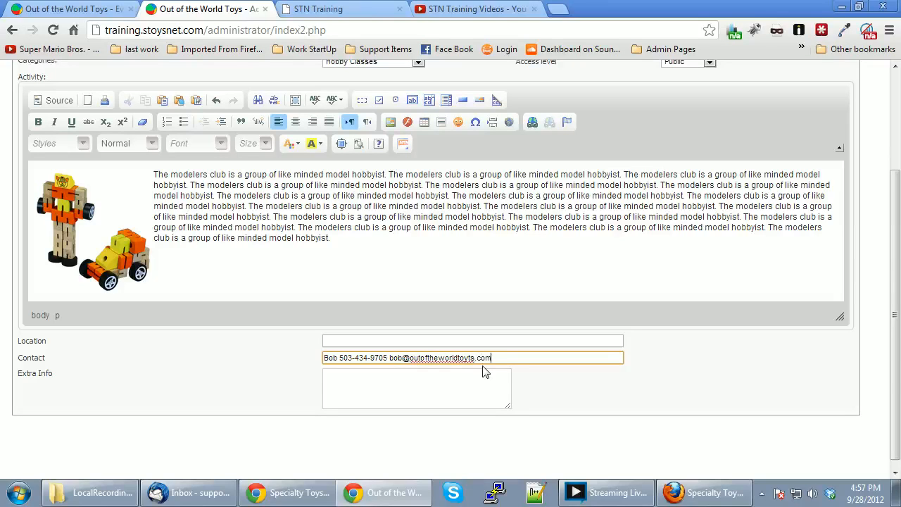
{"action": "left_click", "coordinate": [433, 384]}
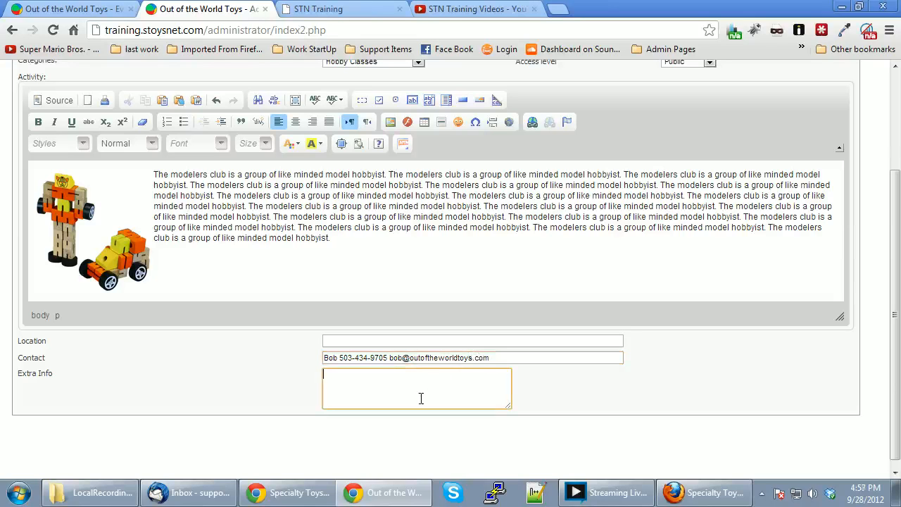
{"action": "left_click", "coordinate": [368, 240]}
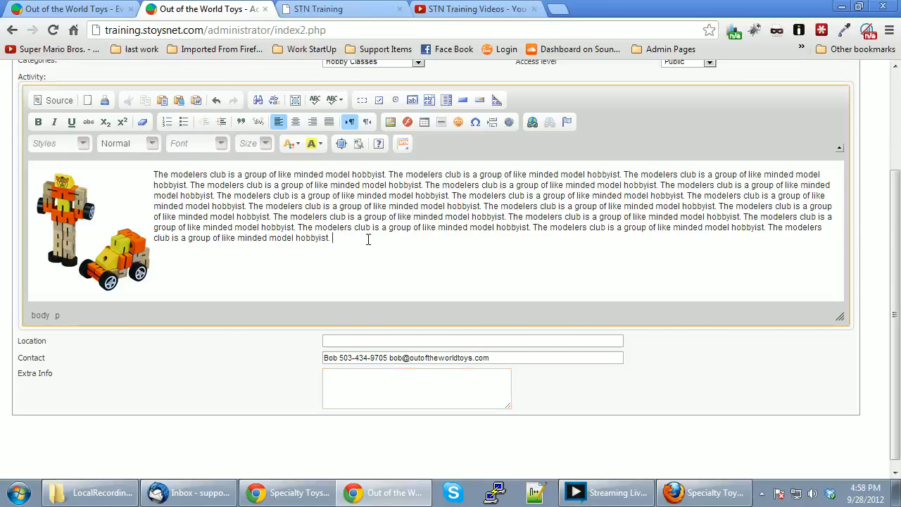
{"action": "scroll", "coordinate": [368, 240], "scroll_direction": "up", "scroll_amount": 2}
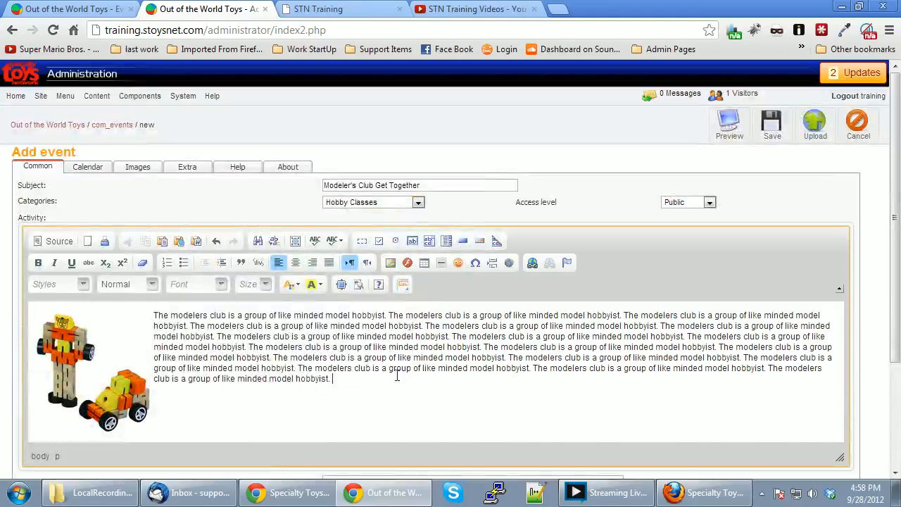
On the Calendar tab, set the event's end date to 2015-09-28.
{"action": "left_click", "coordinate": [96, 171]}
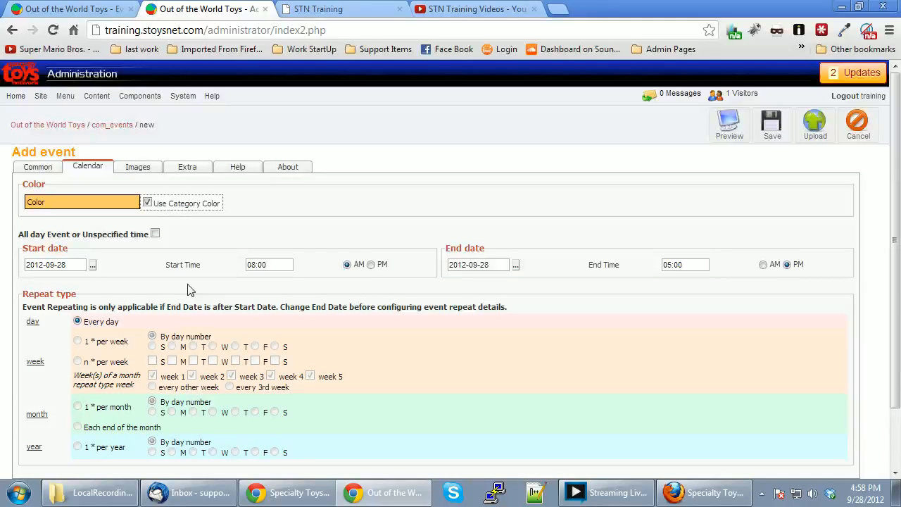
{"action": "scroll", "coordinate": [189, 289], "scroll_direction": "down", "scroll_amount": 1}
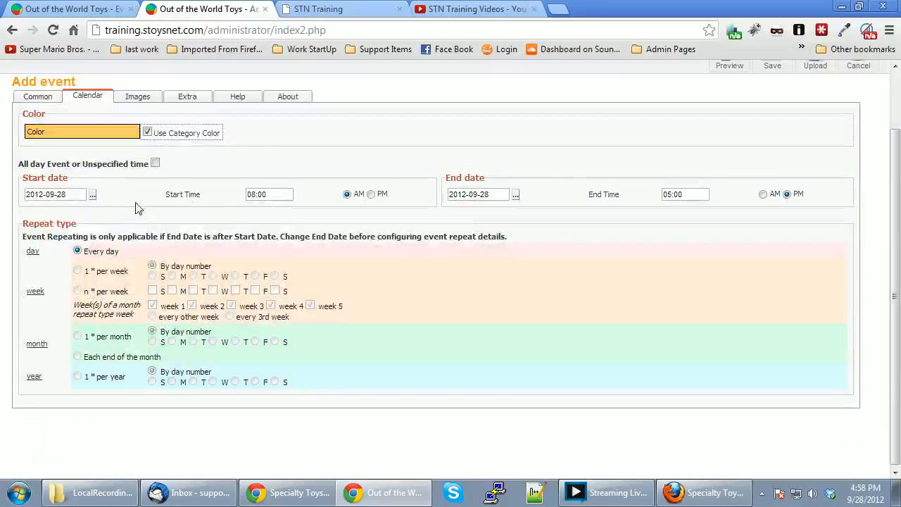
{"action": "left_click", "coordinate": [516, 197]}
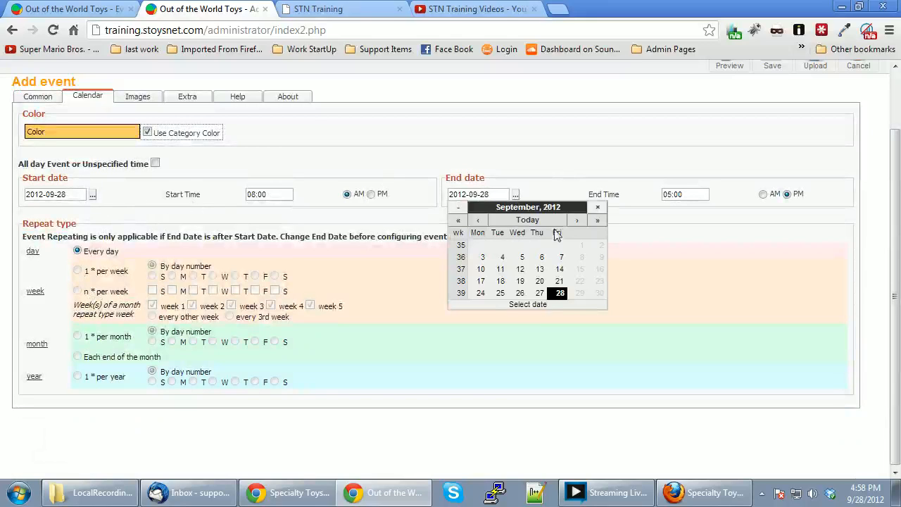
{"action": "left_click", "coordinate": [598, 221]}
{"action": "left_click", "coordinate": [598, 220]}
{"action": "left_click", "coordinate": [598, 220]}
{"action": "left_click", "coordinate": [481, 293]}
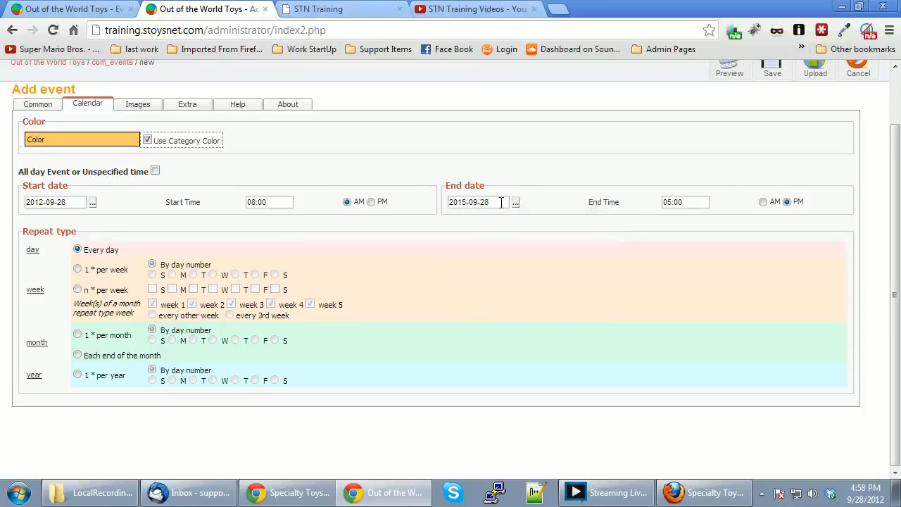
Make the event repeat 1 * per week on Saturdays, starting at 11:00 AM.
{"action": "left_click", "coordinate": [77, 269]}
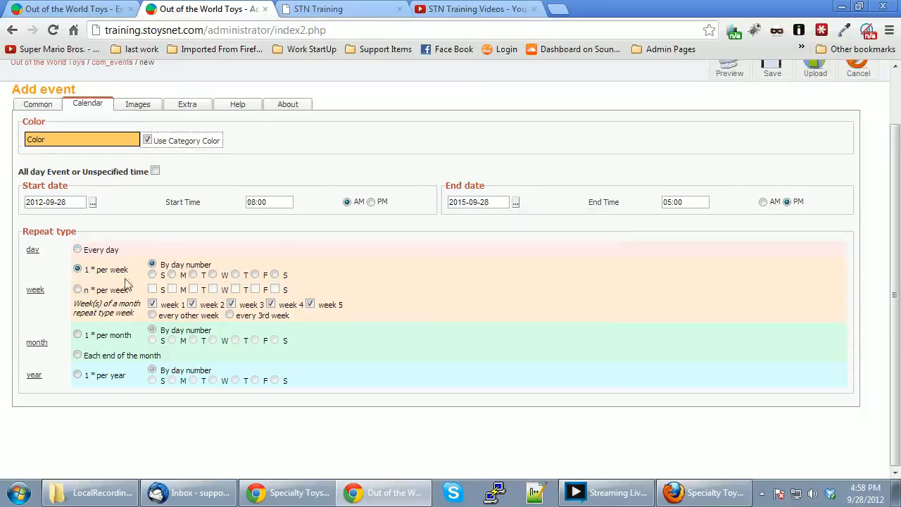
{"action": "left_click", "coordinate": [274, 275]}
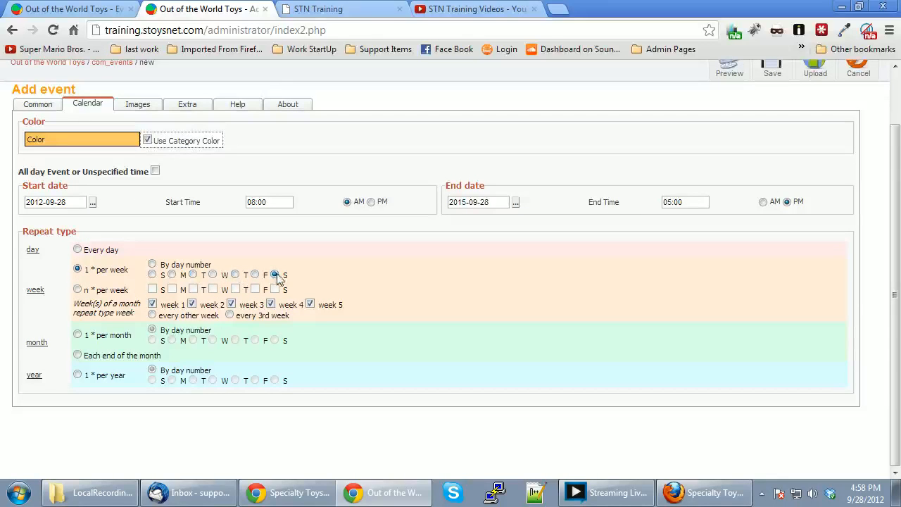
{"action": "left_click", "coordinate": [256, 202]}
{"action": "key", "text": "BackSpace"}
{"action": "type", "text": "11=="}
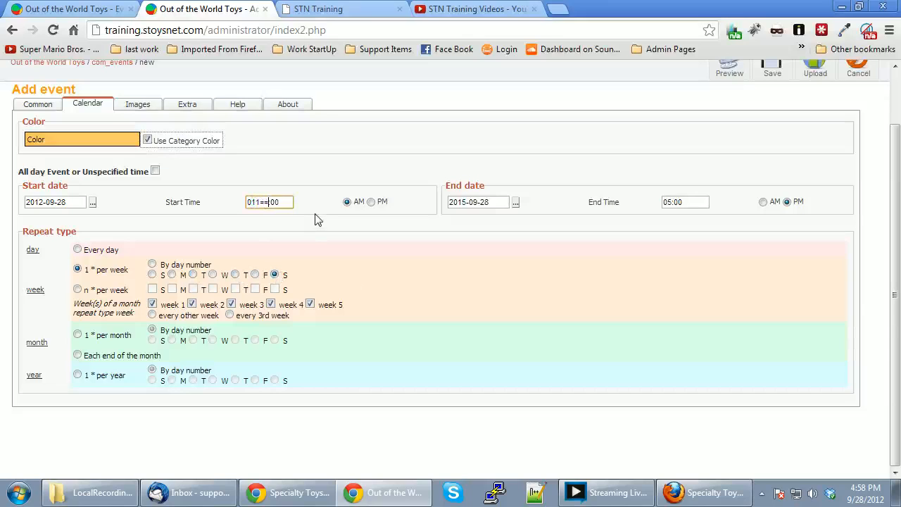
{"action": "key", "text": "BackSpace"}
{"action": "key", "text": "BackSpace"}
{"action": "key", "text": "BackSpace"}
{"action": "type", "text": "11"}
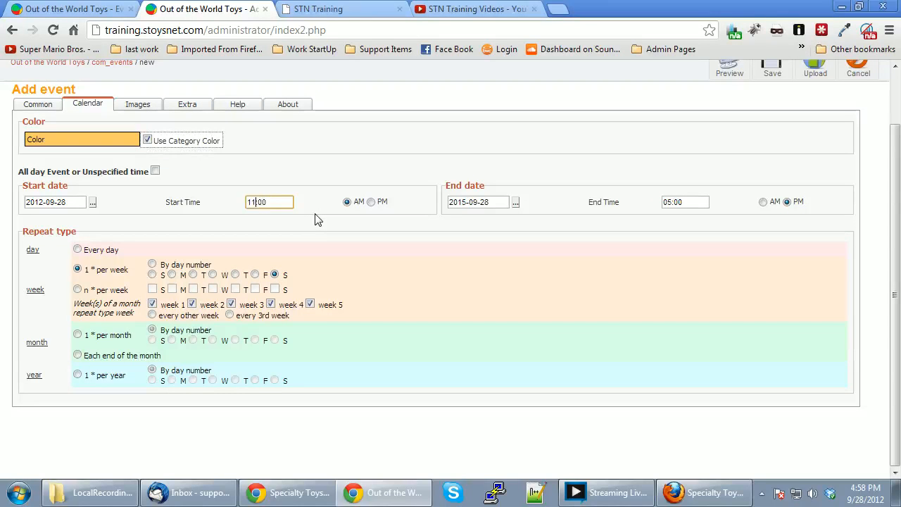
Set the end time to 1:00 PM and return to the Common tab.
{"action": "left_click", "coordinate": [672, 202]}
{"action": "left_click_drag", "start_coordinate": [672, 202], "coordinate": [664, 204]}
{"action": "type", "text": "1"}
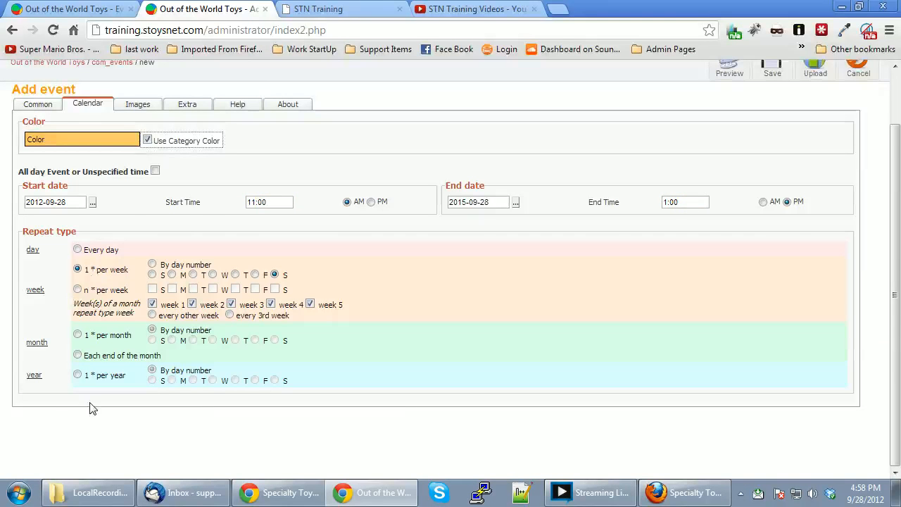
{"action": "scroll", "coordinate": [89, 415], "scroll_direction": "up", "scroll_amount": 1}
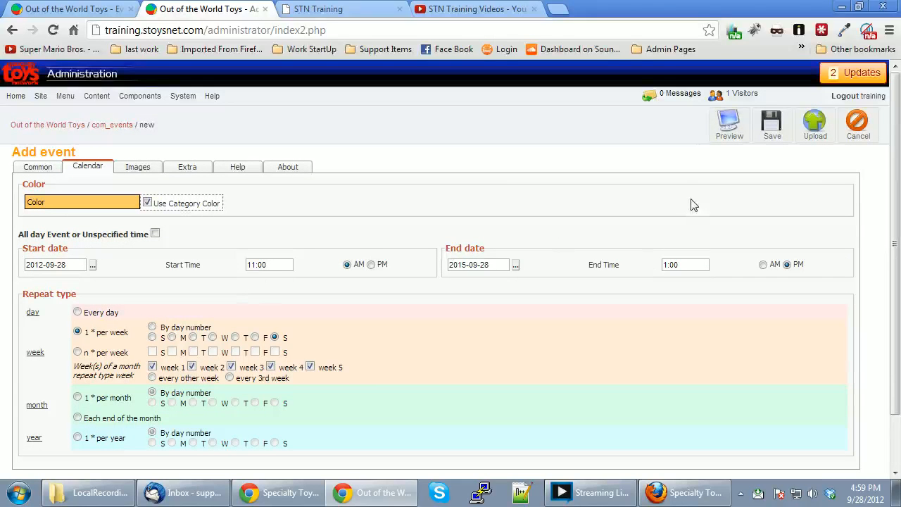
{"action": "left_click", "coordinate": [54, 173]}
{"action": "scroll", "coordinate": [312, 348], "scroll_direction": "down", "scroll_amount": 2}
{"action": "scroll", "coordinate": [311, 351], "scroll_direction": "up", "scroll_amount": 2}
Save the event, check its new row, and switch to the storefront's Events Calendar tab.
{"action": "left_click", "coordinate": [772, 125]}
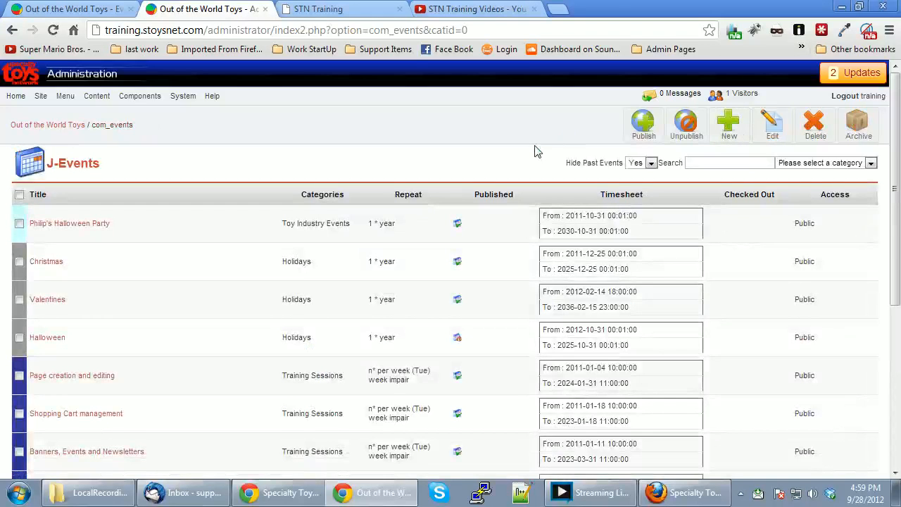
{"action": "scroll", "coordinate": [310, 278], "scroll_direction": "down", "scroll_amount": 5}
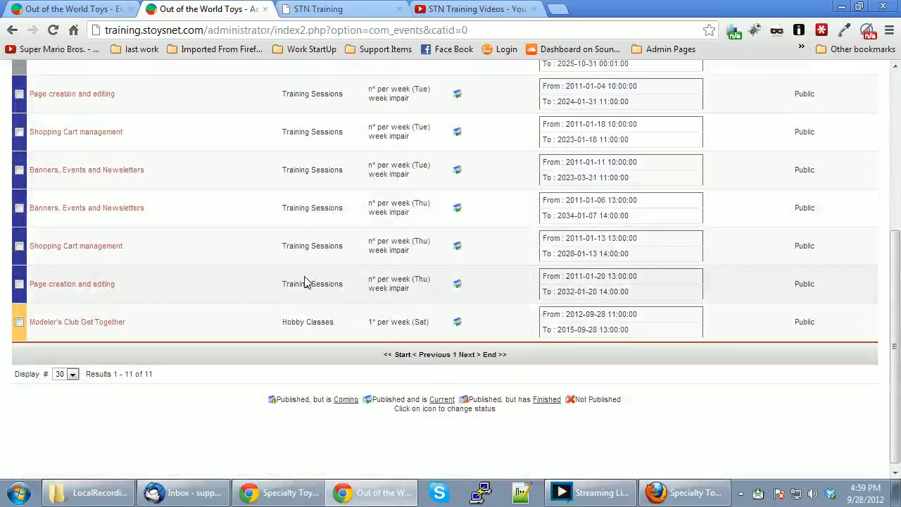
{"action": "scroll", "coordinate": [181, 328], "scroll_direction": "up", "scroll_amount": 5}
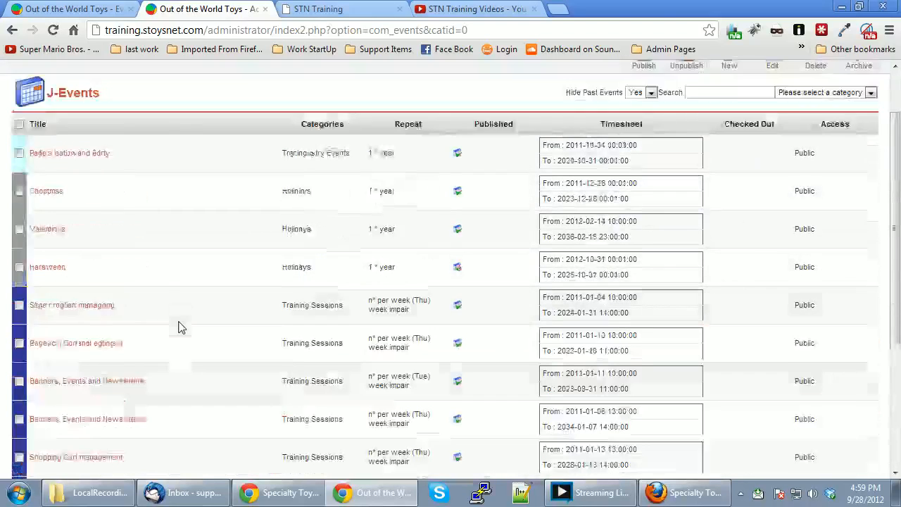
{"action": "left_click", "coordinate": [78, 9]}
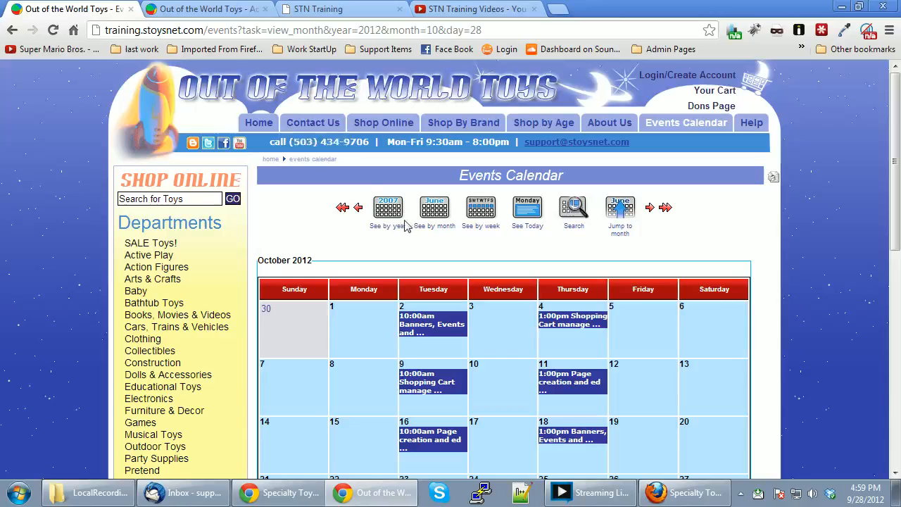
Reload the Events Calendar and open the Saturday Modeler's Club Get Together entry's detail page.
{"action": "left_click", "coordinate": [54, 31]}
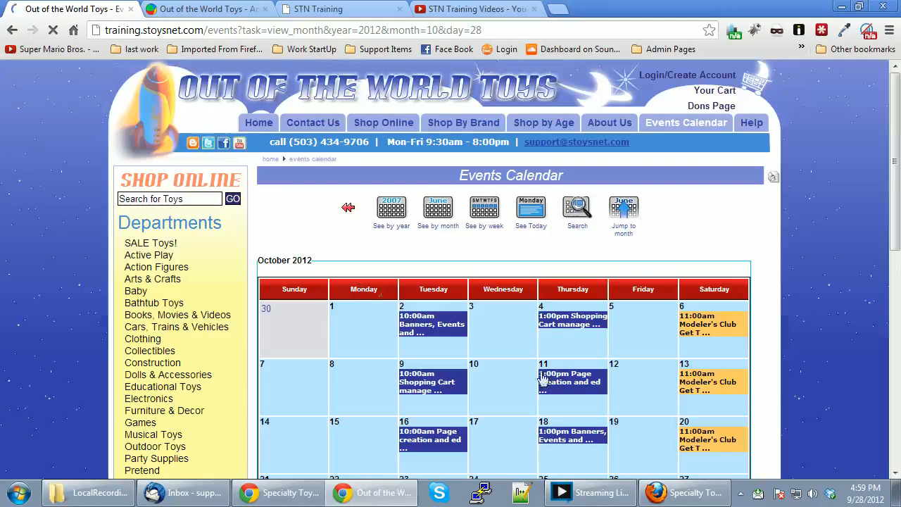
{"action": "mouse_move", "coordinate": [713, 330]}
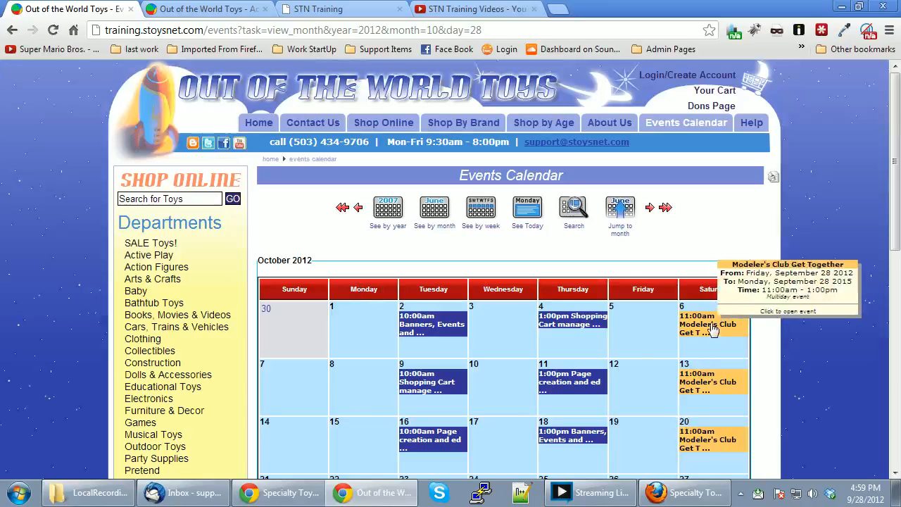
{"action": "left_click", "coordinate": [708, 386]}
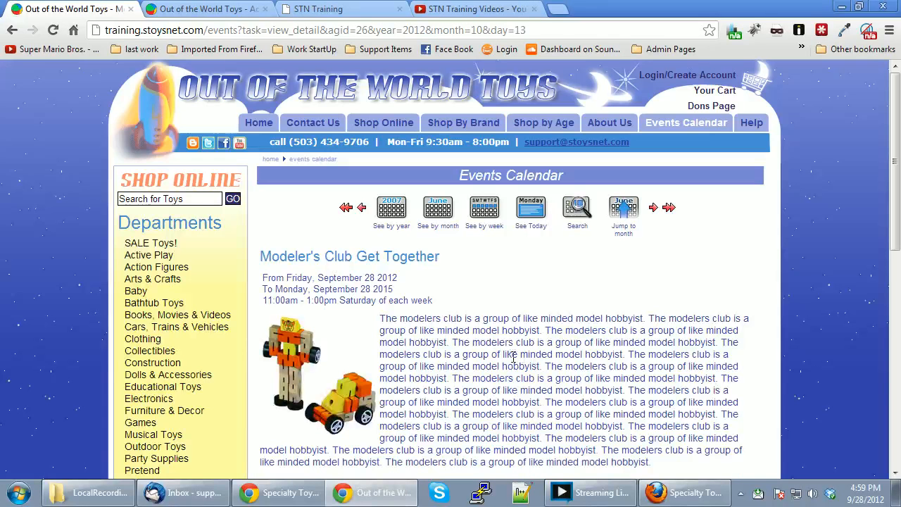
Review the Saturday 11:00am–1:00pm schedule, description and contact details, then return to the October 2012 calendar.
{"action": "scroll", "coordinate": [514, 358], "scroll_direction": "down", "scroll_amount": 1}
{"action": "left_click_drag", "start_coordinate": [284, 220], "coordinate": [262, 206]}
{"action": "left_click", "coordinate": [334, 235]}
{"action": "left_click_drag", "start_coordinate": [344, 230], "coordinate": [425, 232]}
{"action": "left_click", "coordinate": [428, 242]}
{"action": "left_click_drag", "start_coordinate": [438, 285], "coordinate": [532, 363]}
{"action": "left_click", "coordinate": [533, 365]}
{"action": "scroll", "coordinate": [535, 365], "scroll_direction": "down", "scroll_amount": 1}
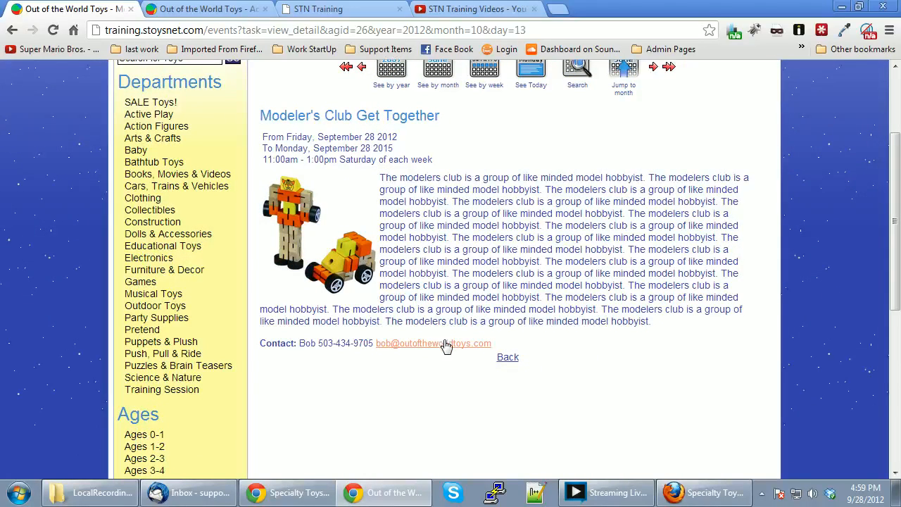
{"action": "left_click_drag", "start_coordinate": [315, 344], "coordinate": [341, 344]}
{"action": "left_click", "coordinate": [318, 358]}
{"action": "left_click", "coordinate": [508, 358]}
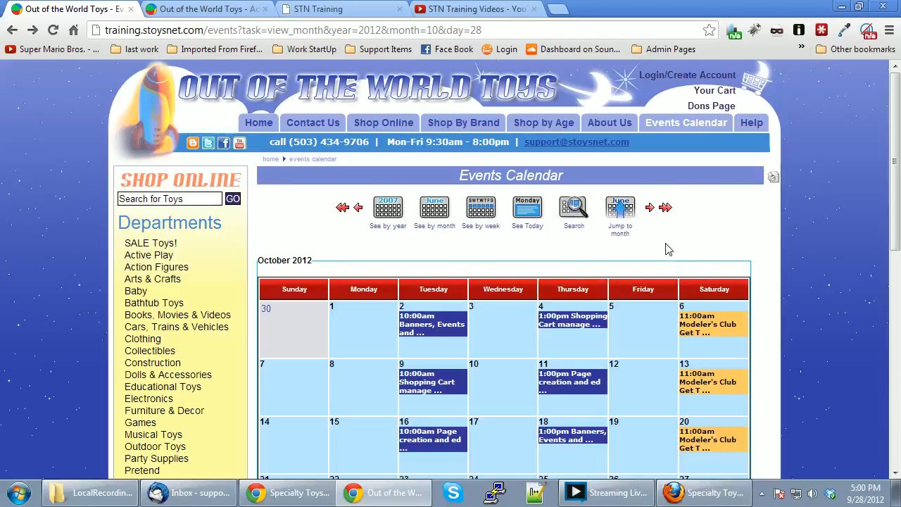
Check the weekly Saturday 11:00am Modeler's Club entries across October 2012, then return to the J-Events admin list.
{"action": "scroll", "coordinate": [668, 249], "scroll_direction": "down", "scroll_amount": 4}
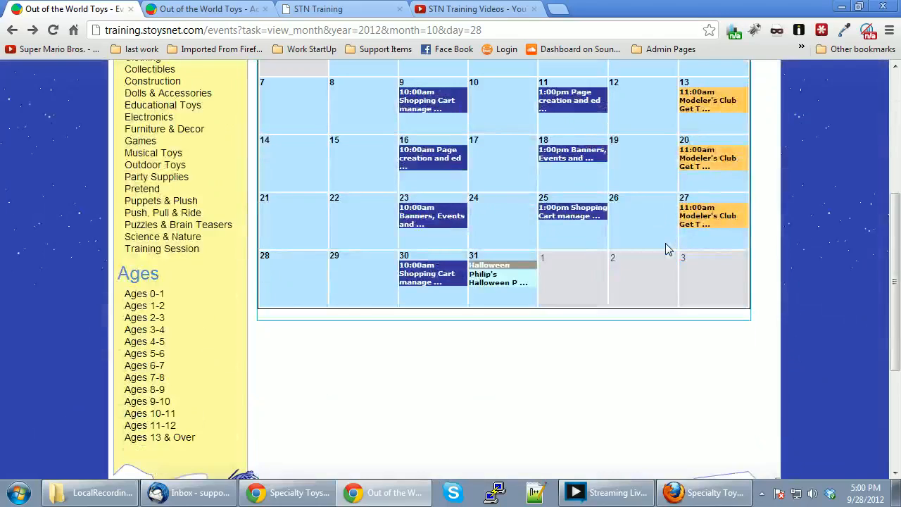
{"action": "scroll", "coordinate": [666, 249], "scroll_direction": "down", "scroll_amount": 3}
{"action": "scroll", "coordinate": [666, 249], "scroll_direction": "up", "scroll_amount": 7}
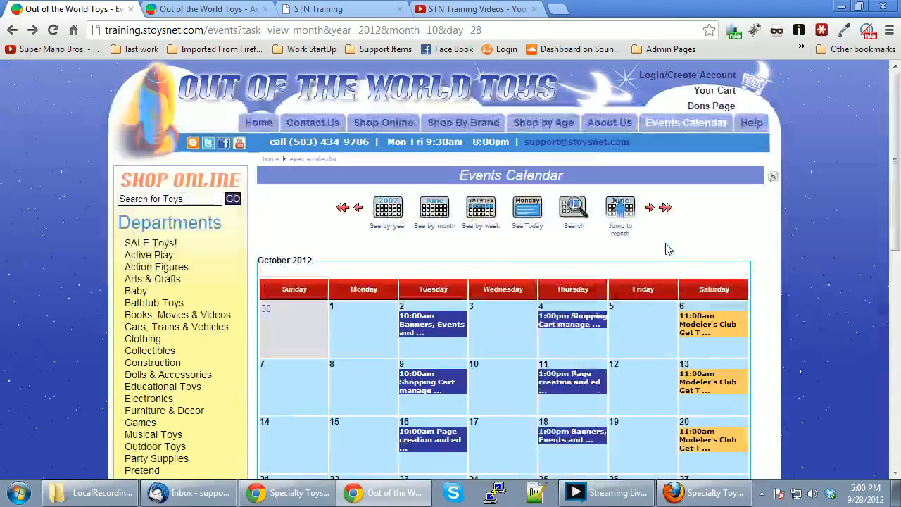
{"action": "left_click_drag", "start_coordinate": [483, 290], "coordinate": [497, 291]}
{"action": "left_click", "coordinate": [498, 291]}
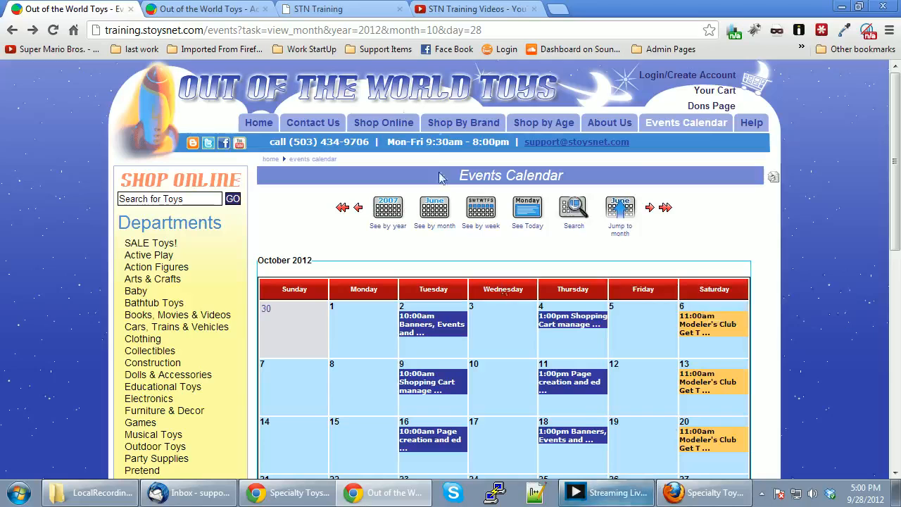
{"action": "left_click", "coordinate": [214, 9]}
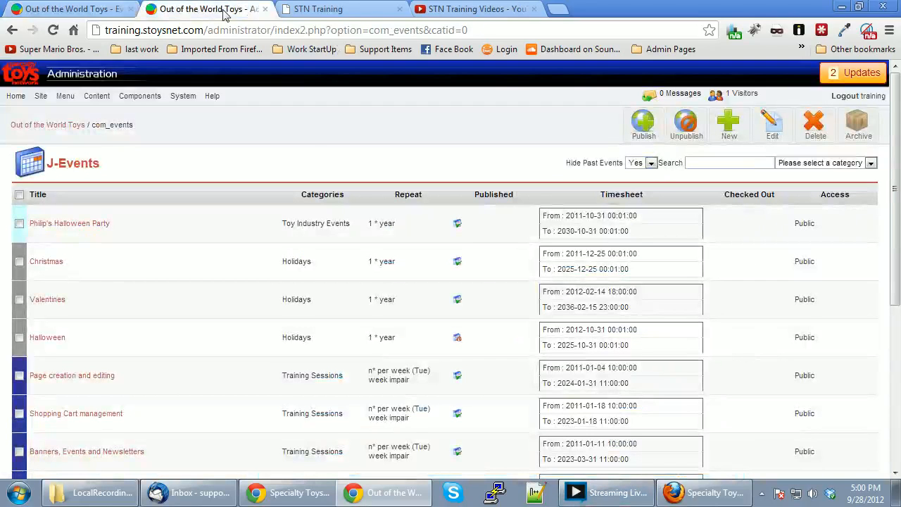
Go from the admin Help menu to the STN Help Events Calendar page on adding events.
{"action": "left_click", "coordinate": [212, 97]}
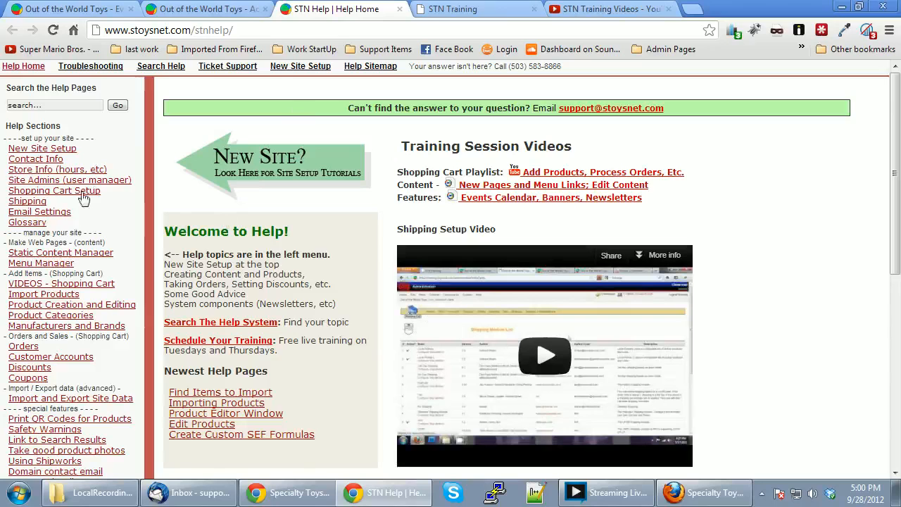
{"action": "scroll", "coordinate": [60, 301], "scroll_direction": "down", "scroll_amount": 5}
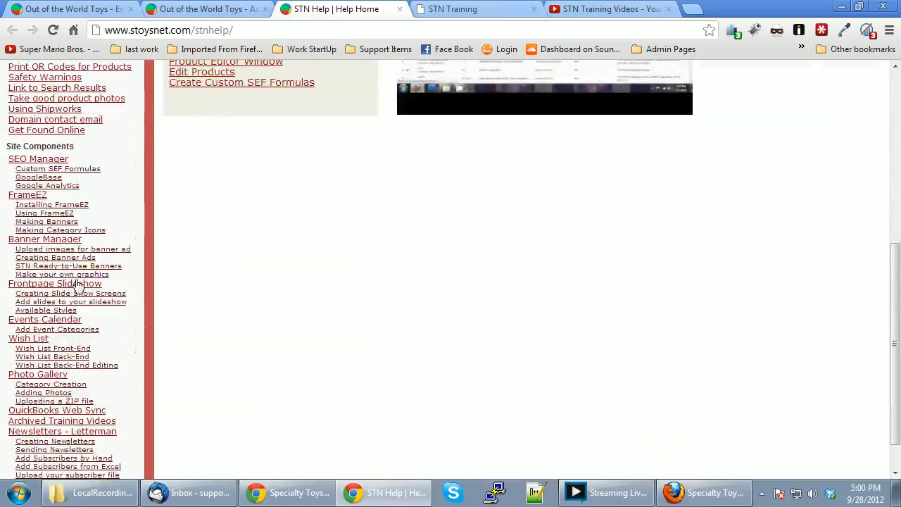
{"action": "left_click", "coordinate": [69, 320]}
{"action": "scroll", "coordinate": [380, 243], "scroll_direction": "down", "scroll_amount": 4}
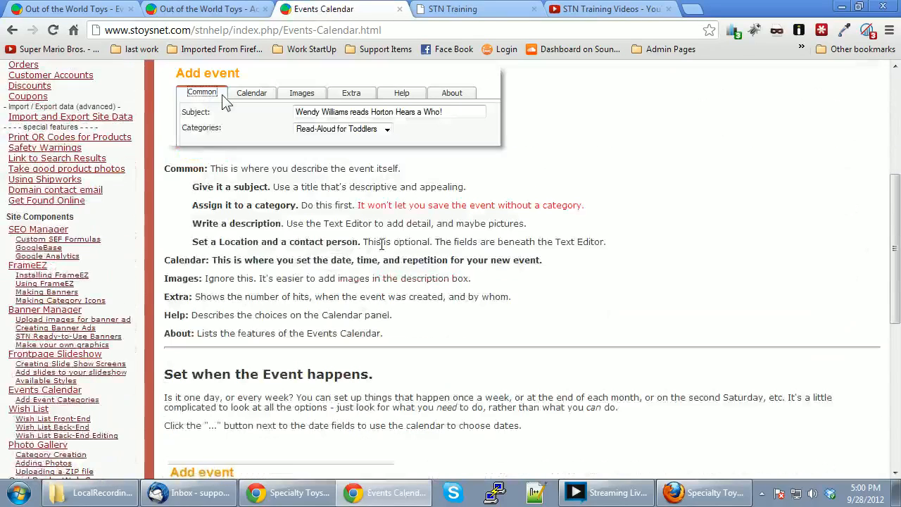
{"action": "scroll", "coordinate": [380, 243], "scroll_direction": "down", "scroll_amount": 6}
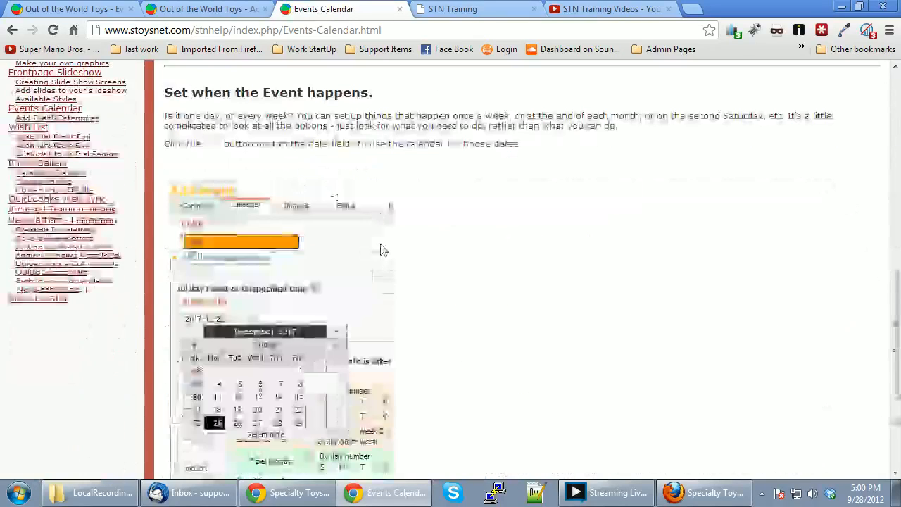
{"action": "scroll", "coordinate": [381, 249], "scroll_direction": "up", "scroll_amount": 5}
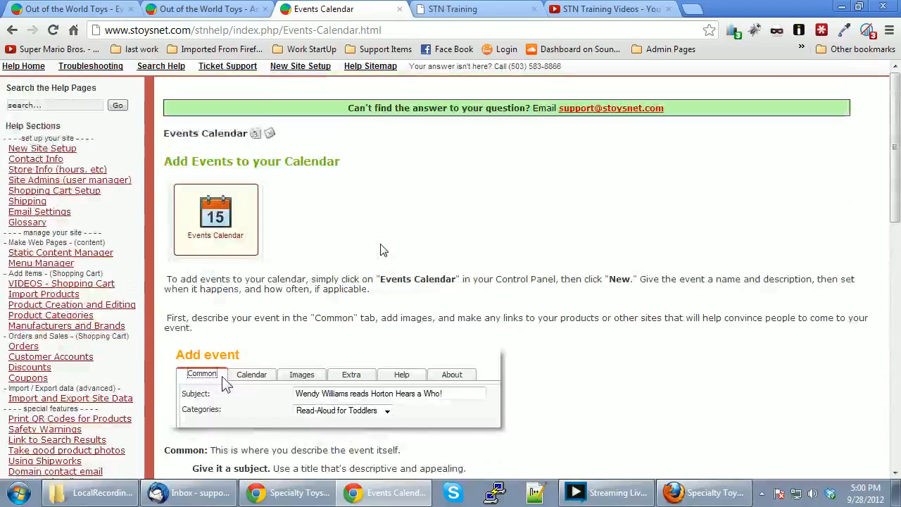